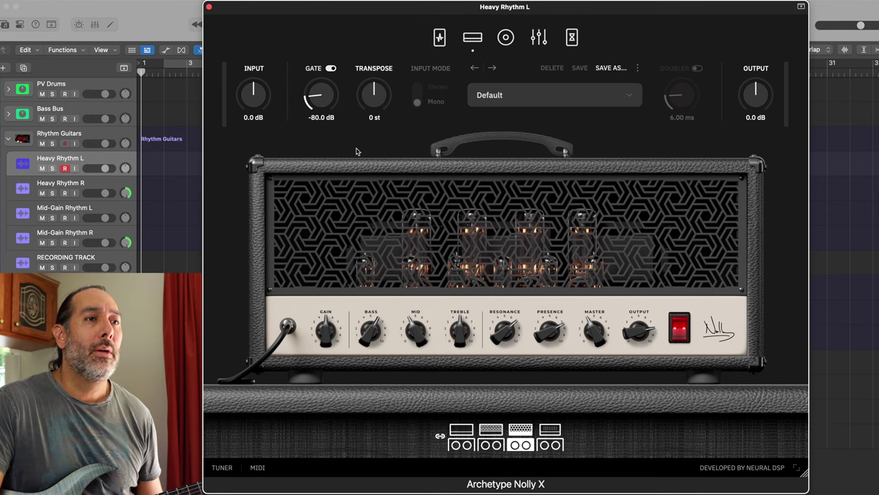
- Turn on the Overdrive-1 pedal on the Heavy Rhythm L track and try its curve switch
left_click(439, 37)
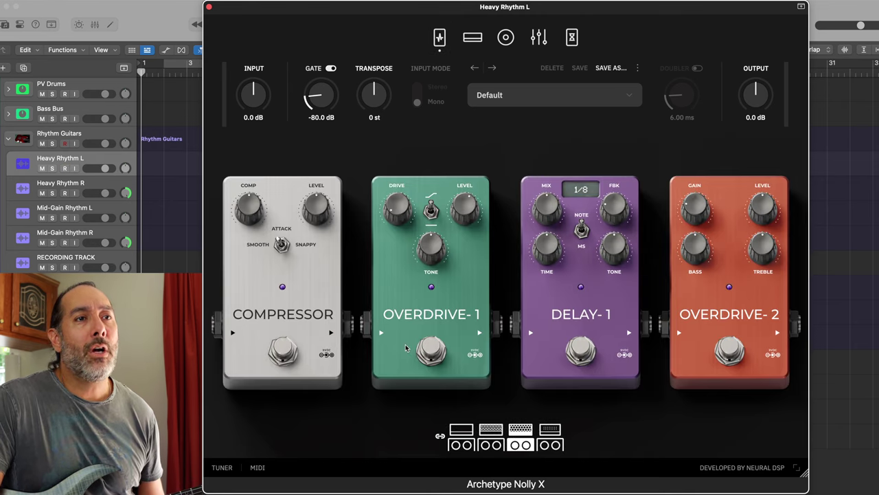
left_click(428, 350)
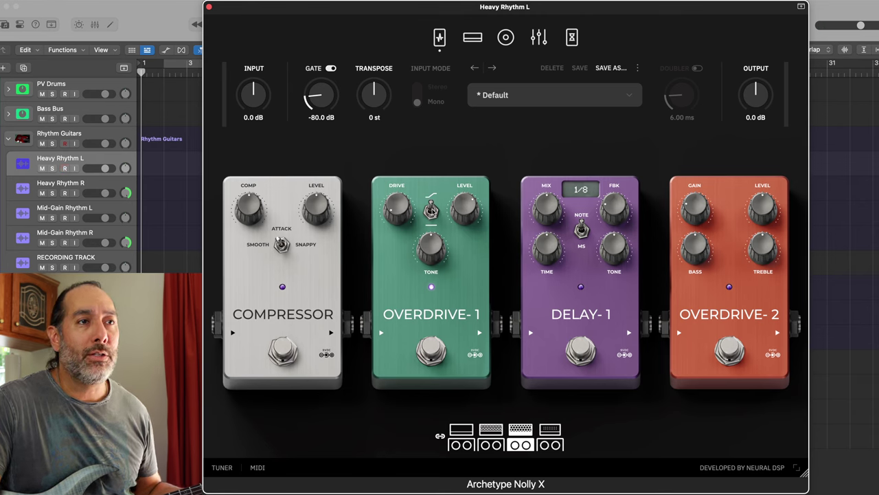
left_click(429, 205)
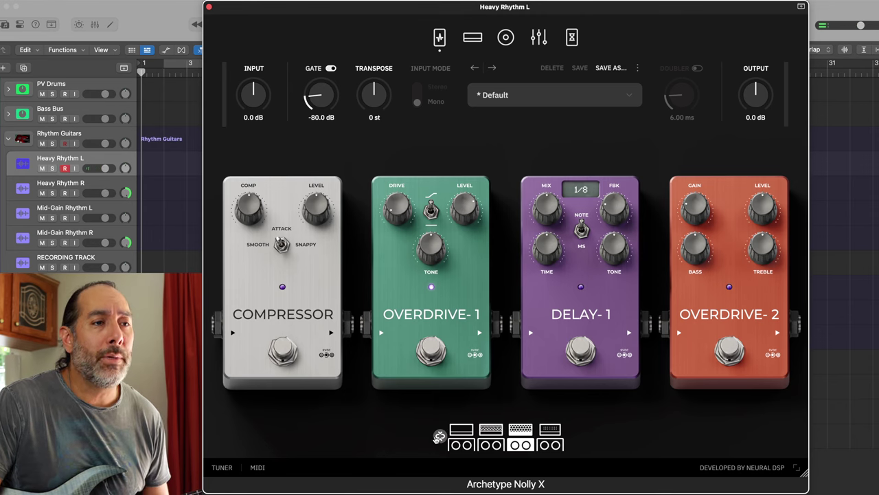
- Unlink the amp and cabinet selection and pair the third amp head with the second, cream cabinet
left_click(491, 446)
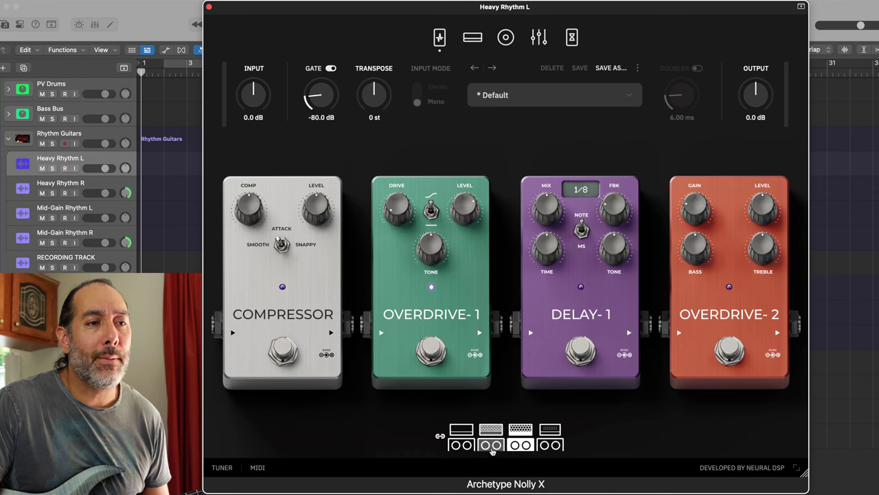
left_click(505, 39)
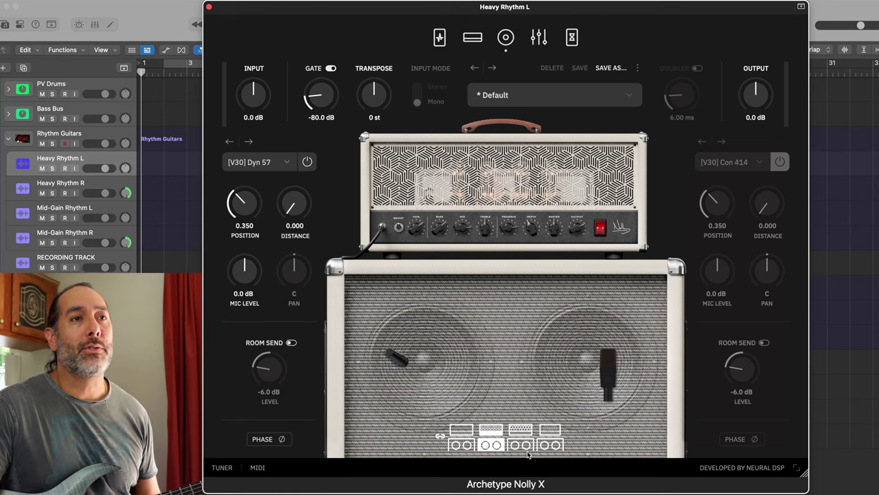
left_click(520, 429)
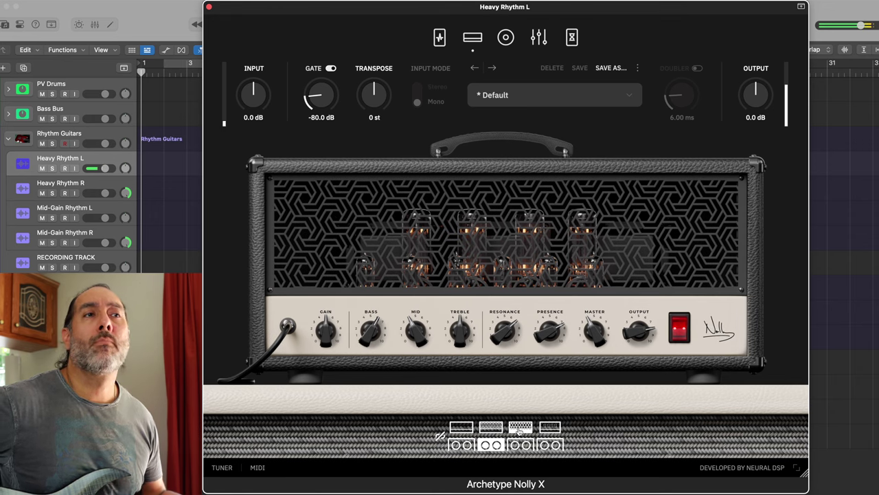
- Set the noise gate threshold to -68 dB
left_click(320, 116)
left_click_drag(318, 103, 320, 90)
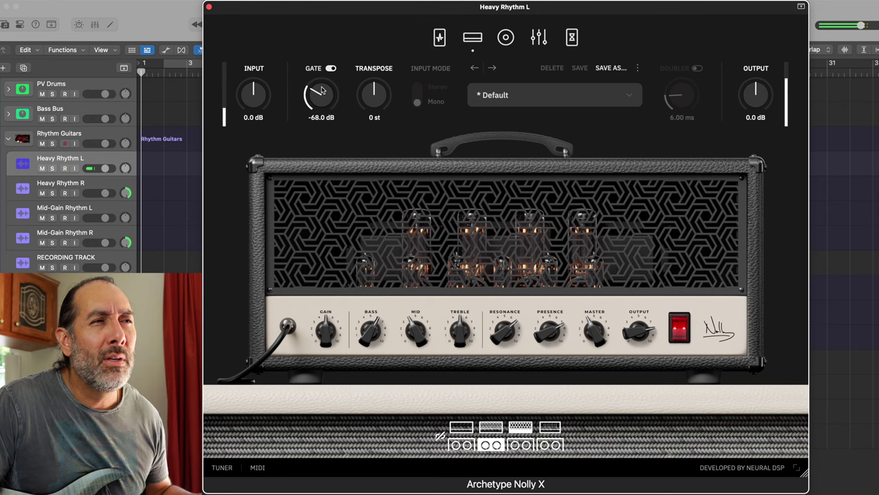
- Compare the graphic EQ's Original and Nolly's Mod modes, leave Nolly's Mod selected, and lower the 12 kHz band to -0.4 dB
left_click(538, 40)
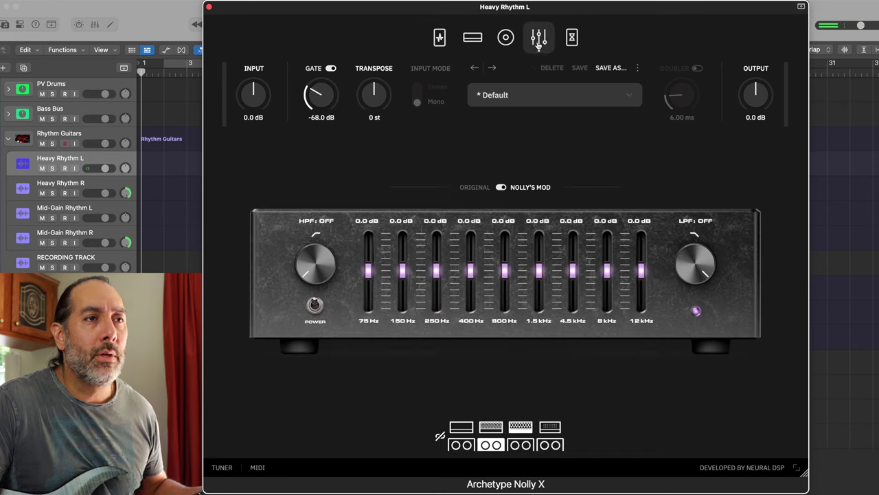
left_click(473, 189)
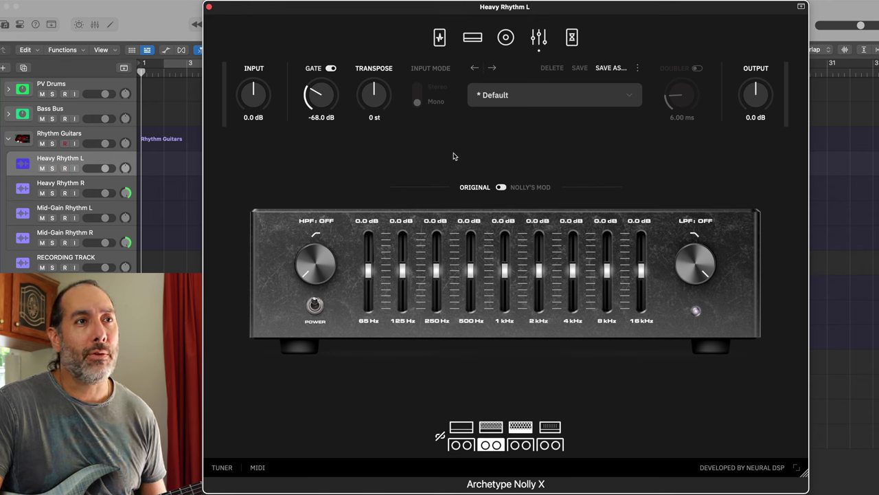
left_click(524, 188)
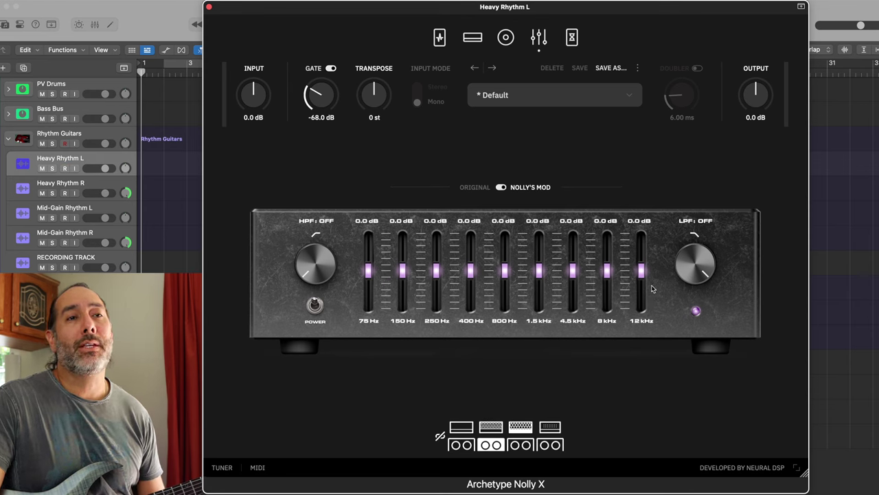
mouse_move(644, 277)
left_mouse_down()
mouse_move(641, 256)
mouse_move(638, 278)
left_mouse_up()
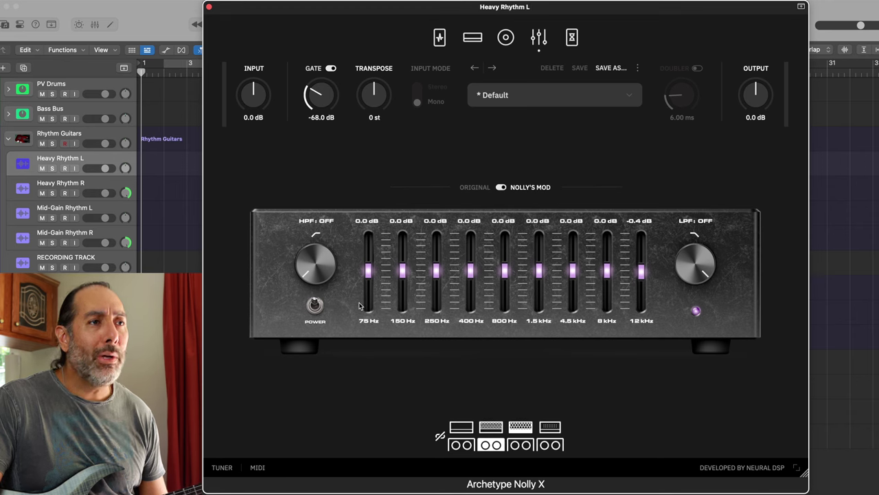
left_click(461, 191)
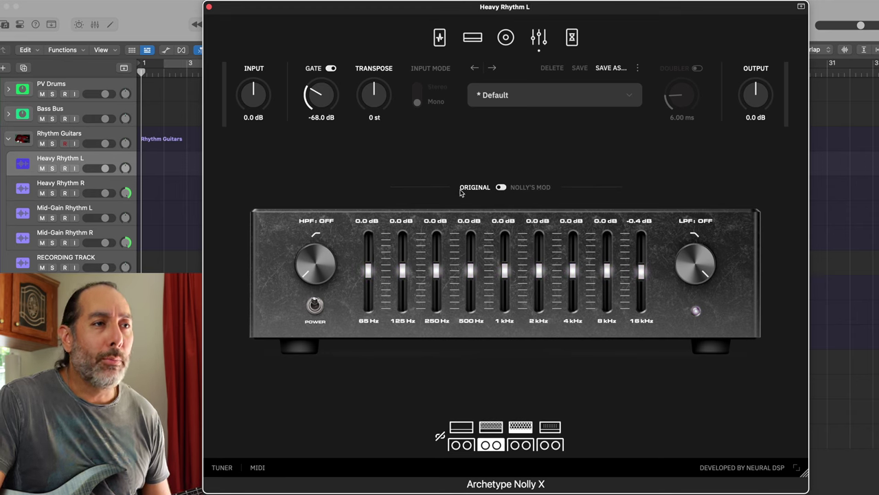
left_click(527, 191)
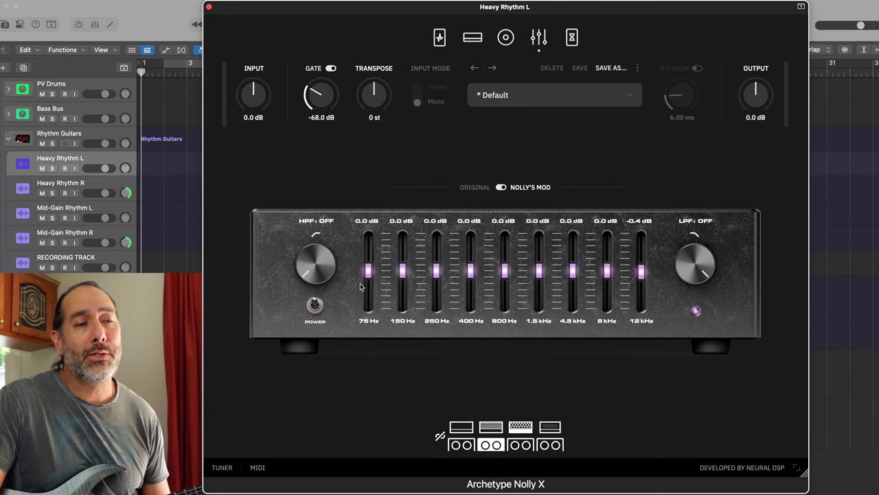
- Set the graphic EQ's low-pass filter to 10.2 kHz
left_click_drag(692, 268, 677, 304)
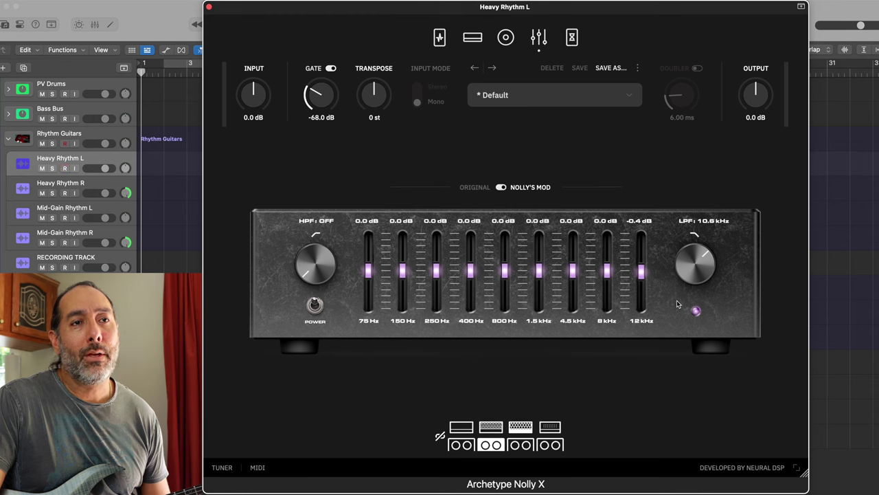
left_click_drag(677, 303, 678, 305)
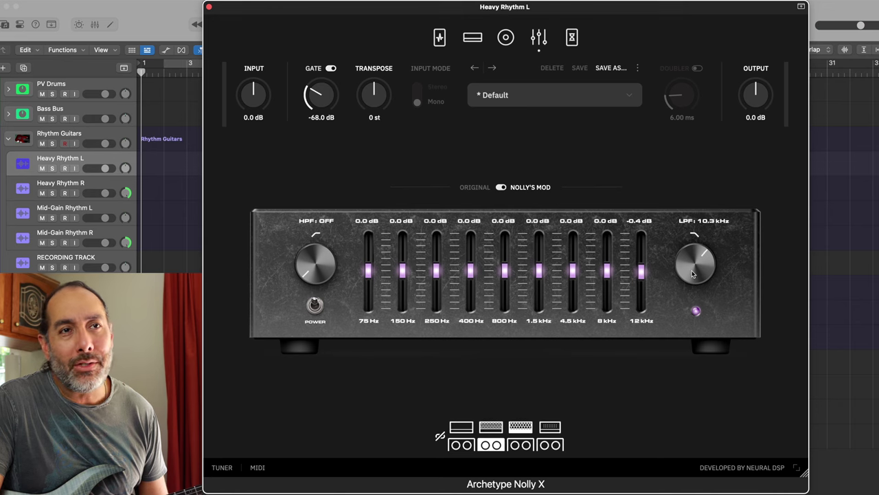
left_click_drag(692, 273, 693, 273)
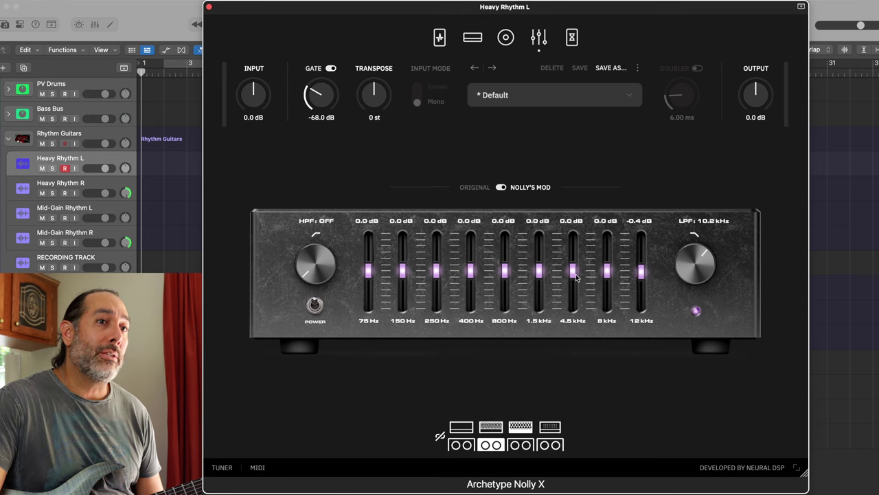
- Recheck the EQ mode switch, ending on Nolly's Mod, and boost the 4.5 kHz band to +2.1 dB
left_click(499, 189)
left_click(515, 191)
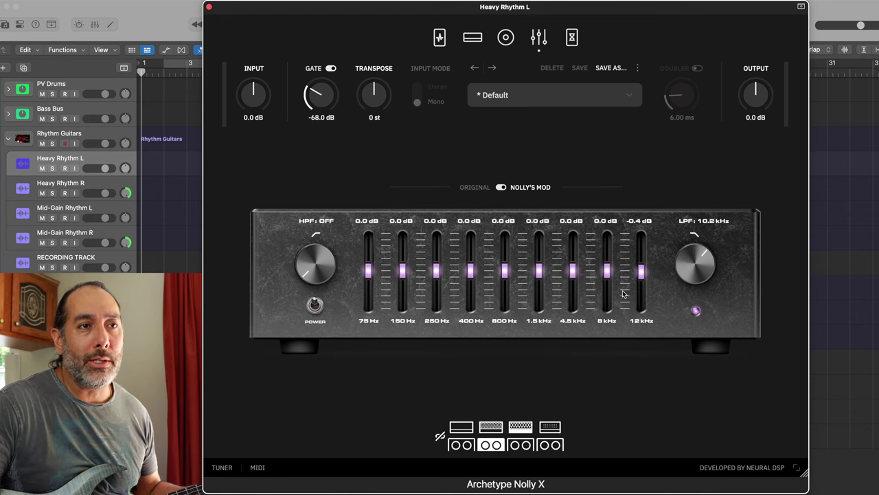
left_click_drag(569, 274, 573, 267)
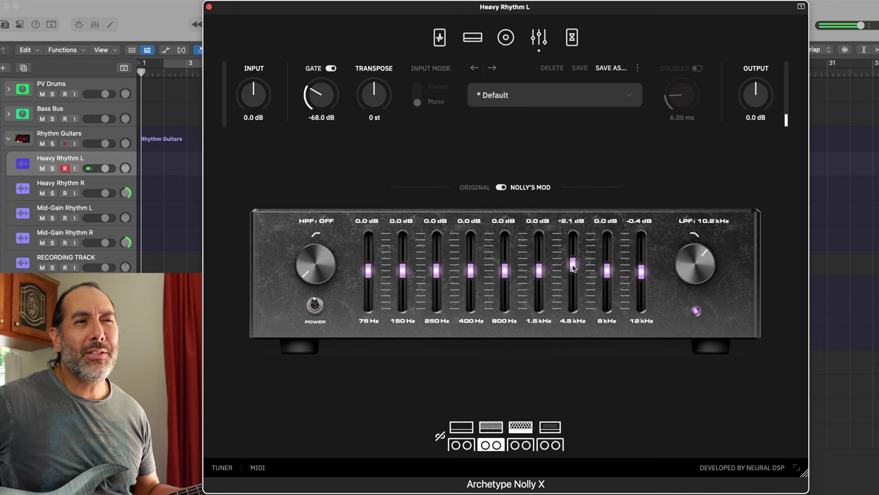
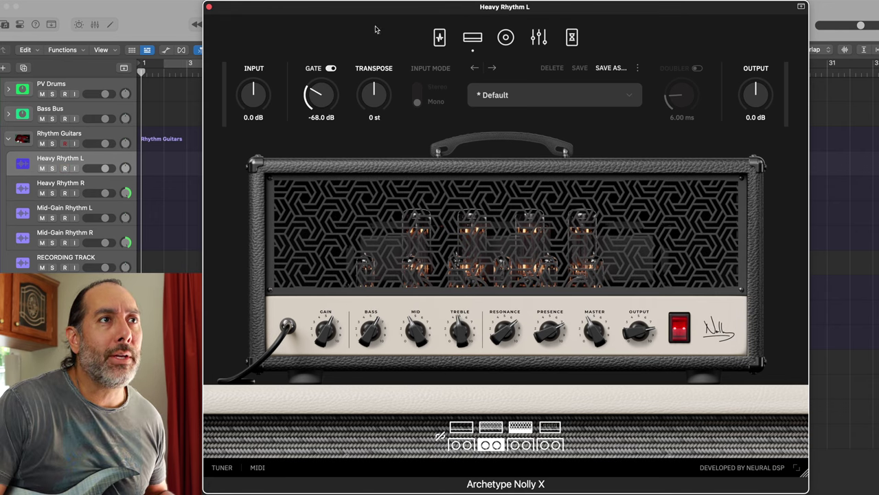
- Save the current settings as a new preset named "Heavy Rhythm"
left_click(439, 37)
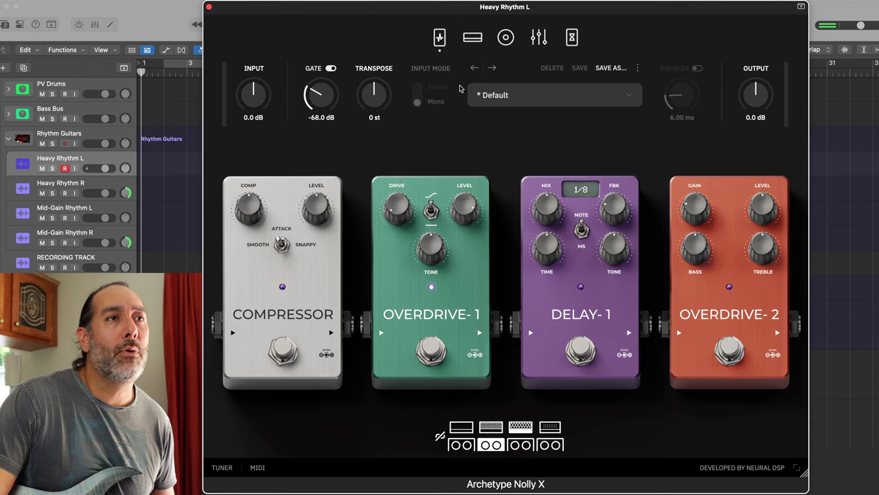
left_click(618, 68)
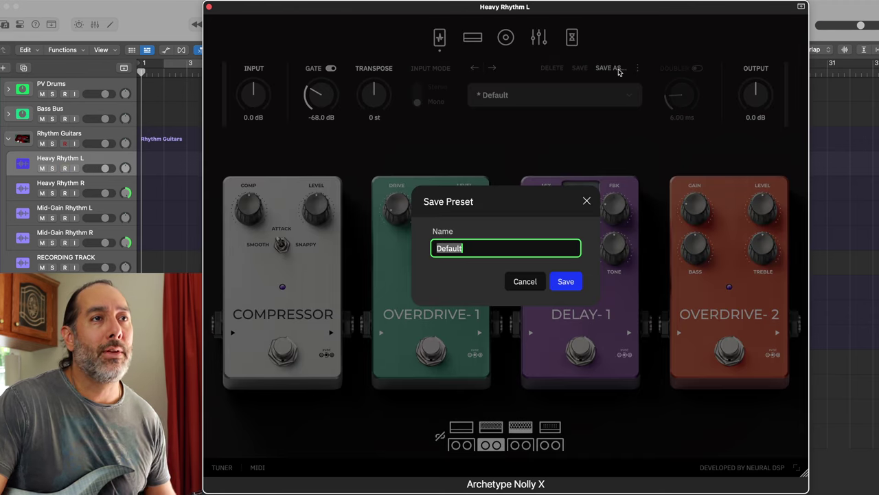
type("Heav")
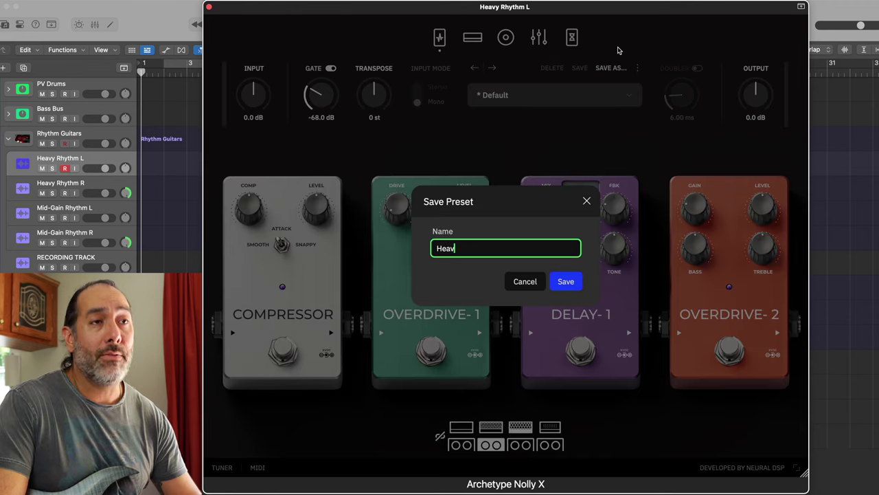
type("y Rhythm")
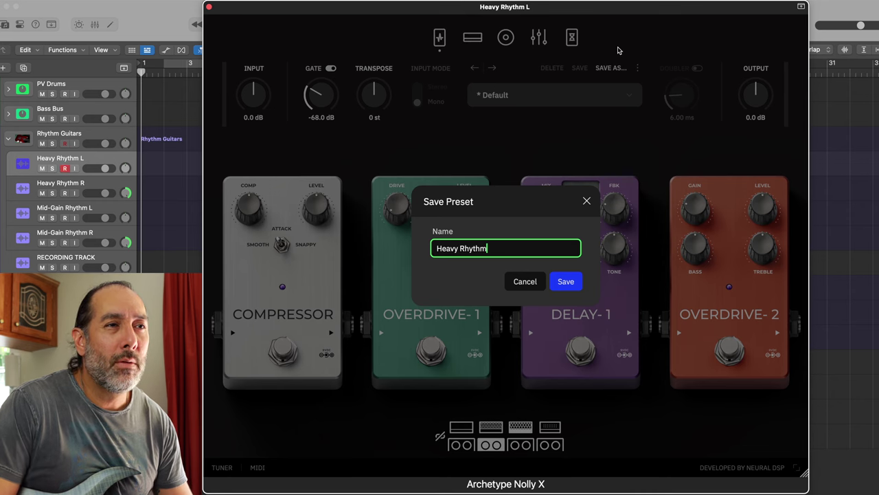
key("Return")
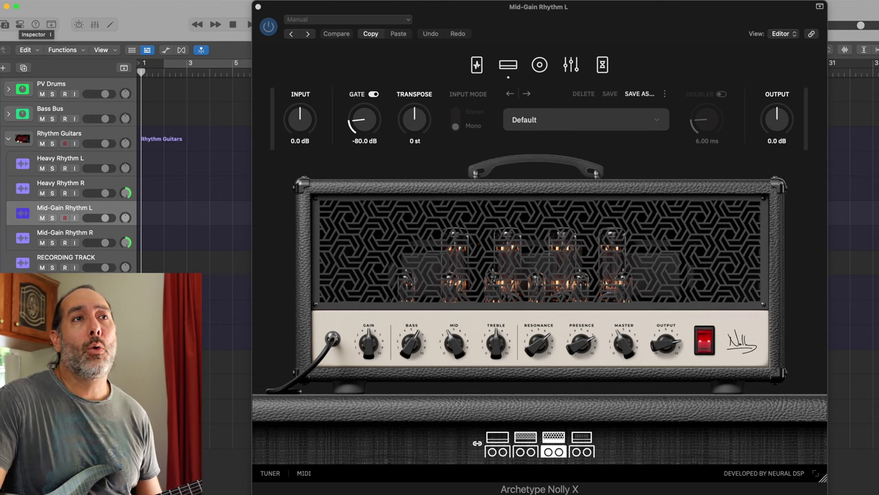
- With Mid-Gain Rhythm L armed for recording, choose the second, cream amp head and raise its gain close to maximum
left_click_drag(495, 10, 457, 1)
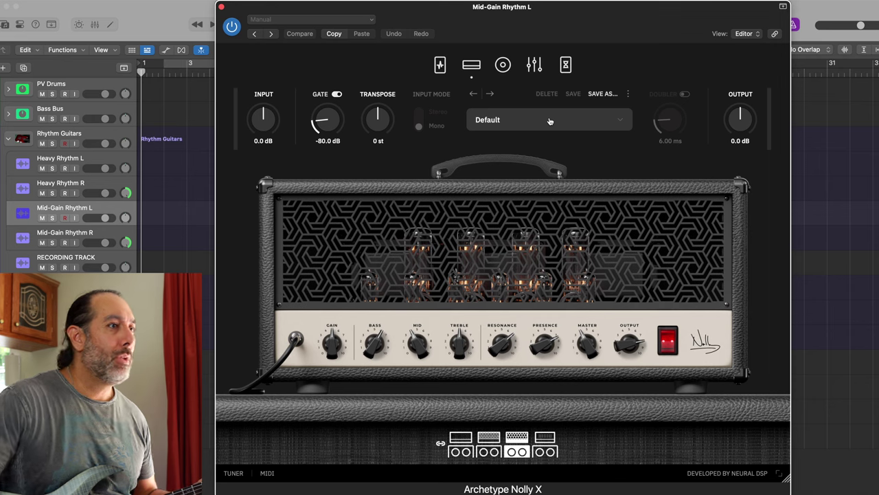
left_click(65, 218)
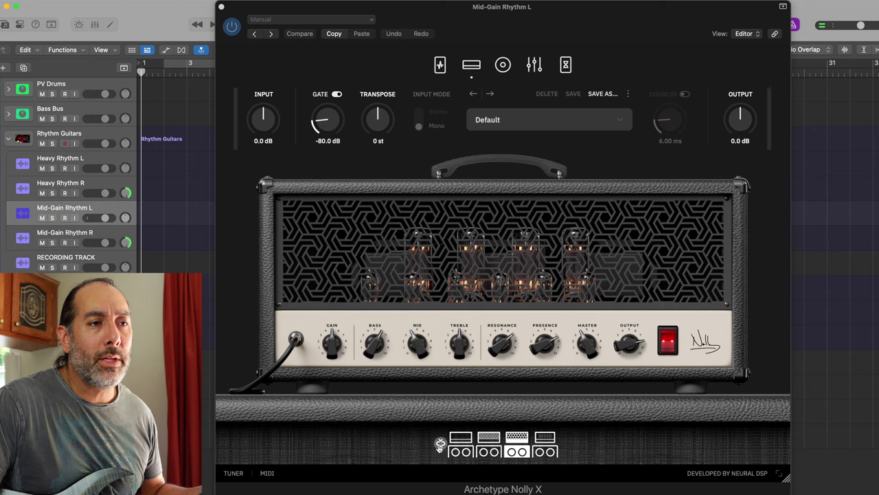
left_click(488, 440)
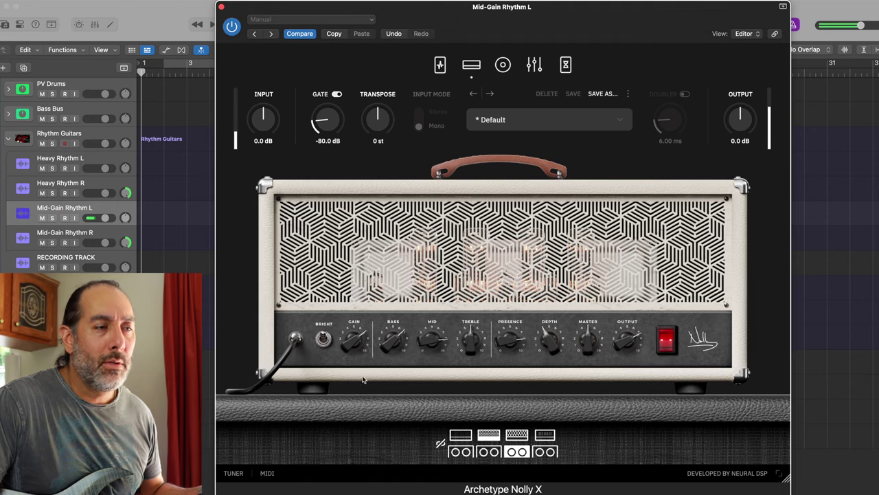
left_click_drag(344, 349, 345, 313)
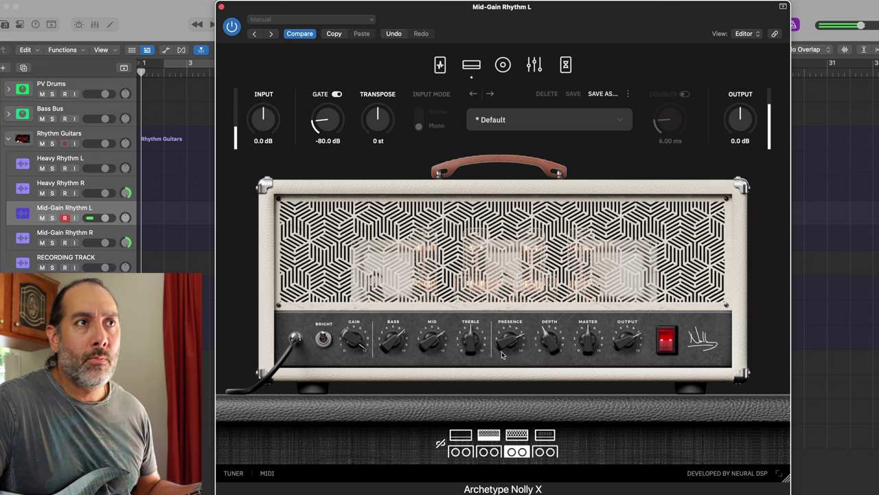
- Turn on the Overdrive-2 pedal for the mid-gain tone and go back to the amp head
left_click(432, 66)
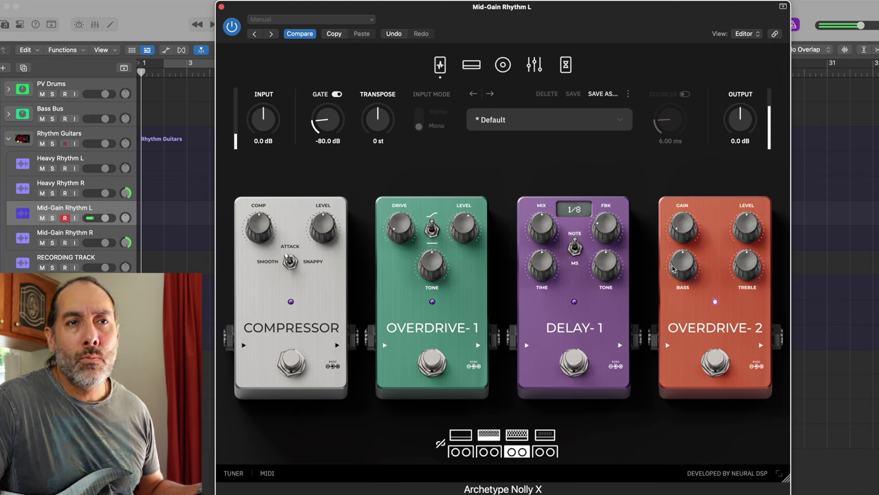
left_click(473, 66)
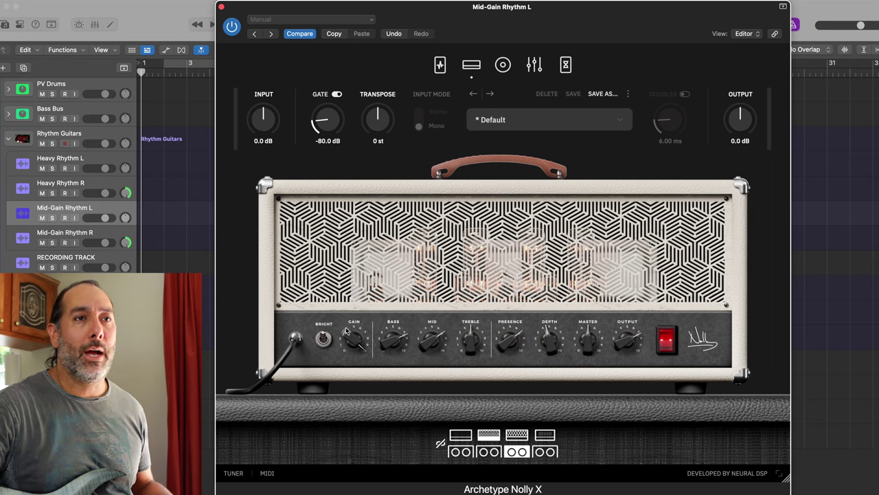
- Enable the cabinet's second microphone, try Condenser 184 on the V30 Ang speaker, and settle on Dynamic 57 on the V30 Str speaker
left_click(503, 65)
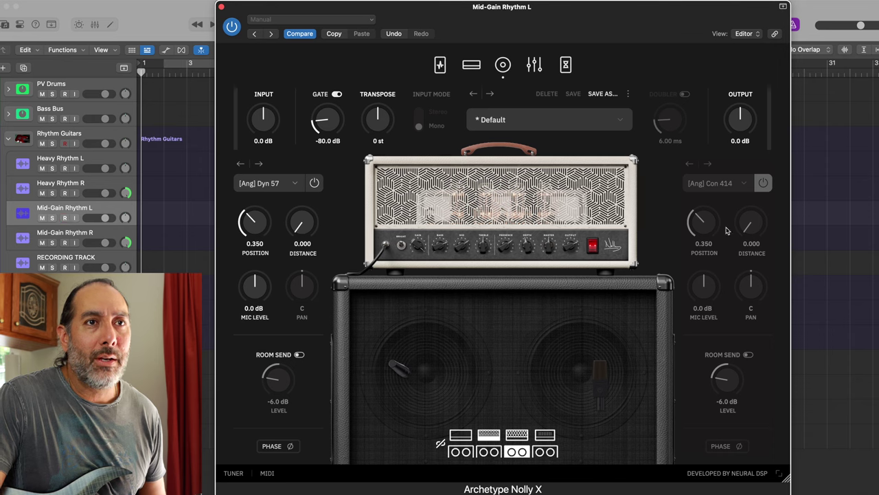
left_click(762, 184)
left_click(724, 184)
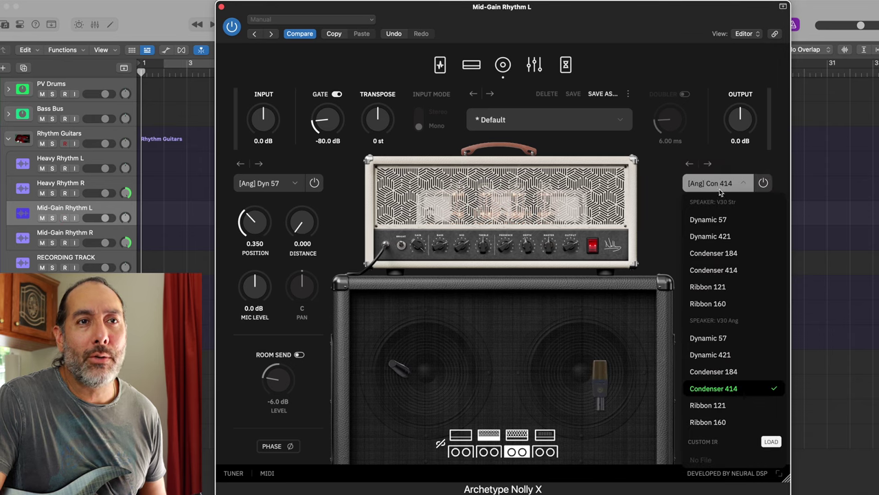
left_click(695, 371)
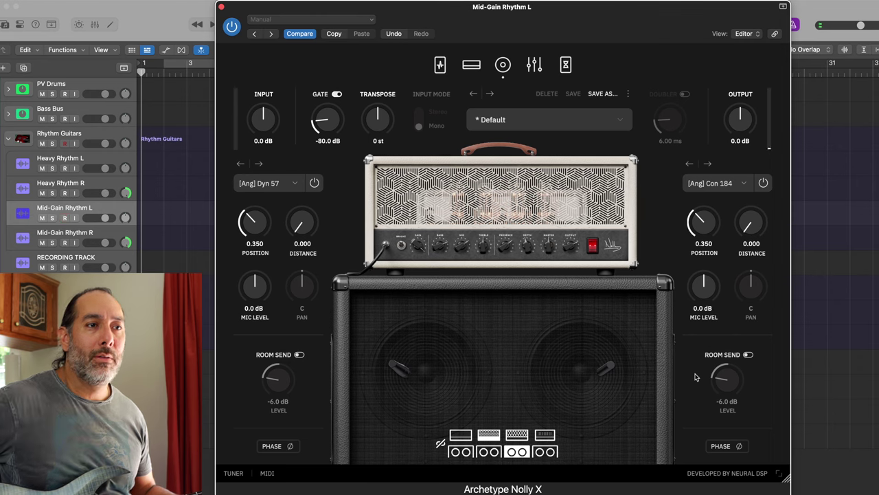
left_click(718, 184)
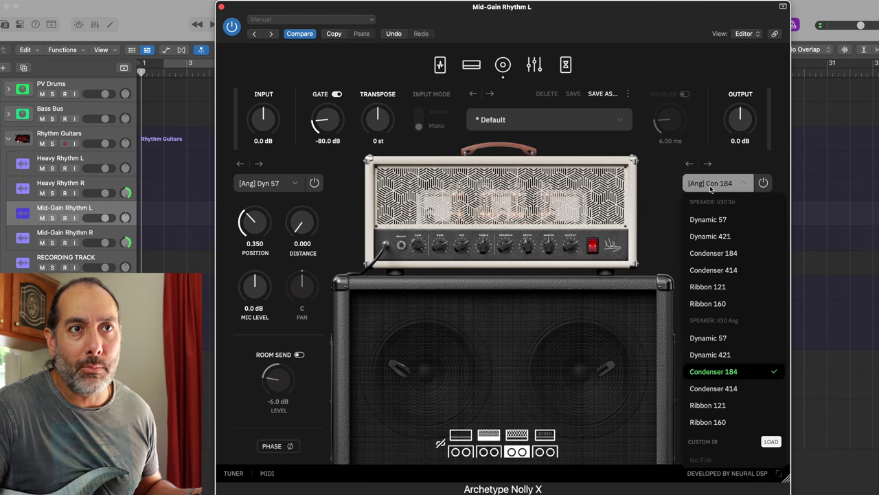
left_click(706, 222)
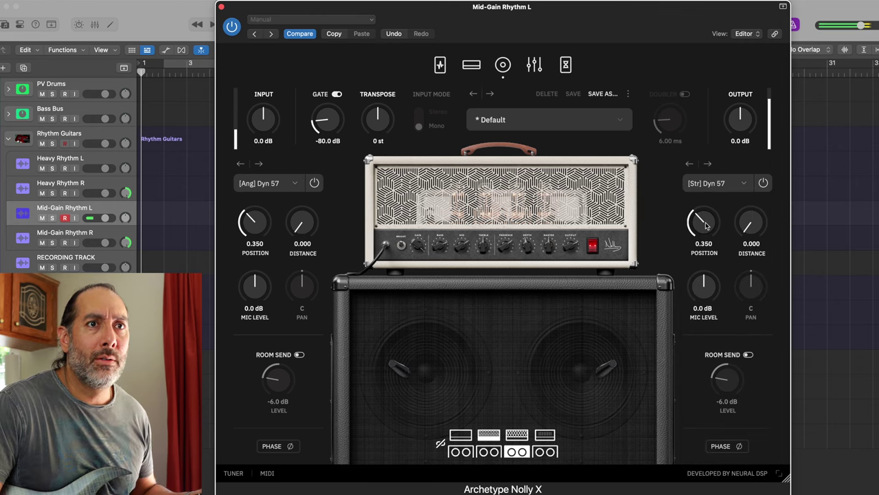
- Set the second cabinet microphone's position to 0.296 and its mic level to -7.6 dB
left_click_drag(705, 235, 706, 231)
left_click_drag(703, 288, 701, 331)
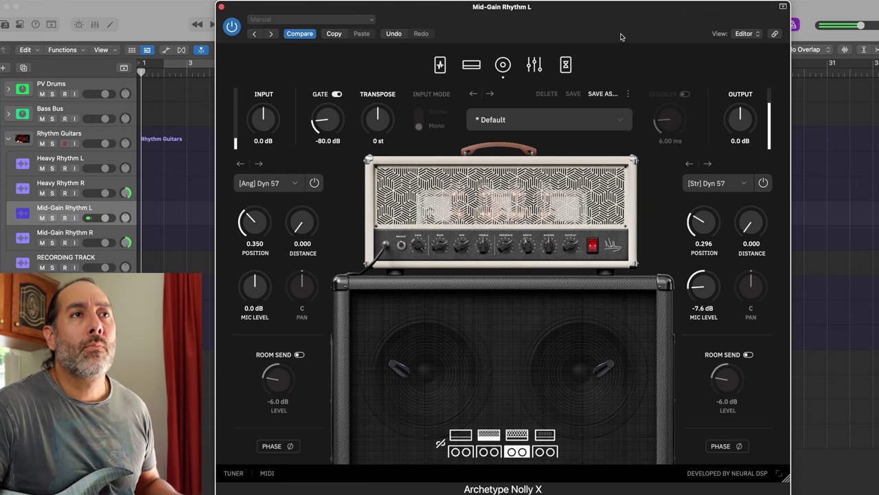
- In the graphic EQ, cut 400 Hz to -1.2 dB and 800 Hz to -2.3 dB, with the low-pass filter at 11.2 kHz
left_click(535, 65)
left_click_drag(502, 285, 469, 295)
left_click_drag(675, 279, 671, 321)
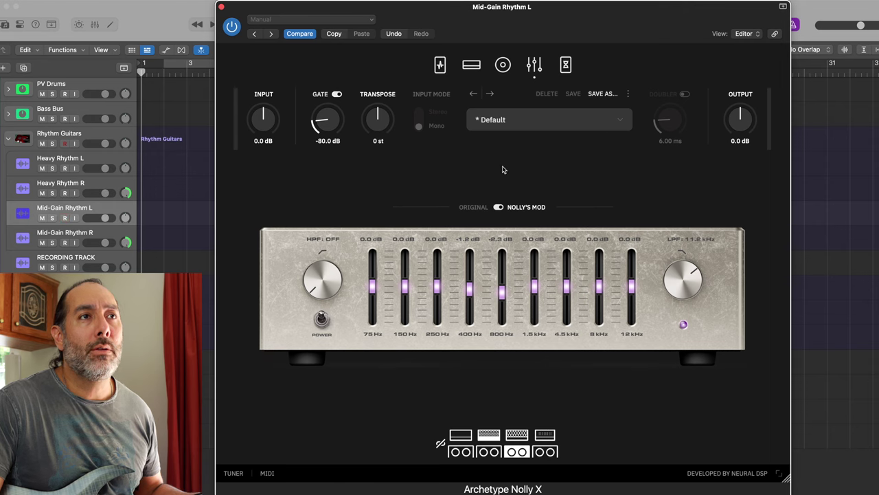
- Bypass the Reverb pedal and enable the second microphone's room send at a level of -9.8 dB
left_click(560, 70)
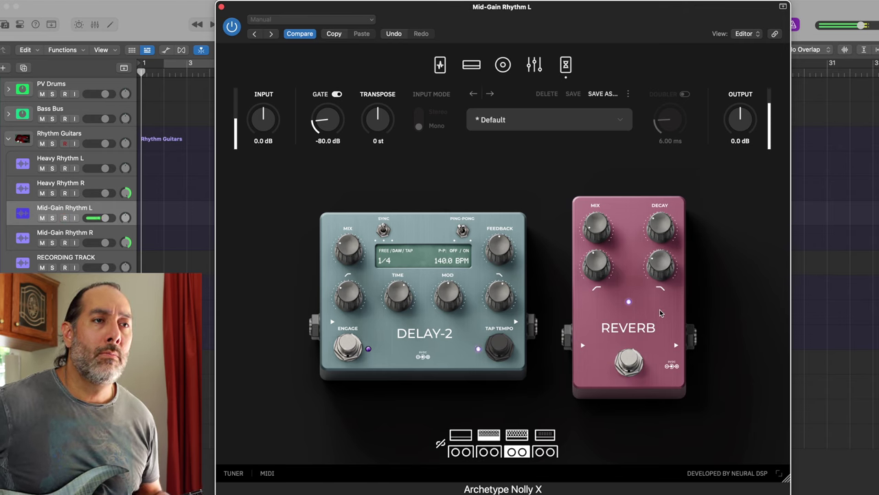
left_click(622, 356)
left_click(503, 65)
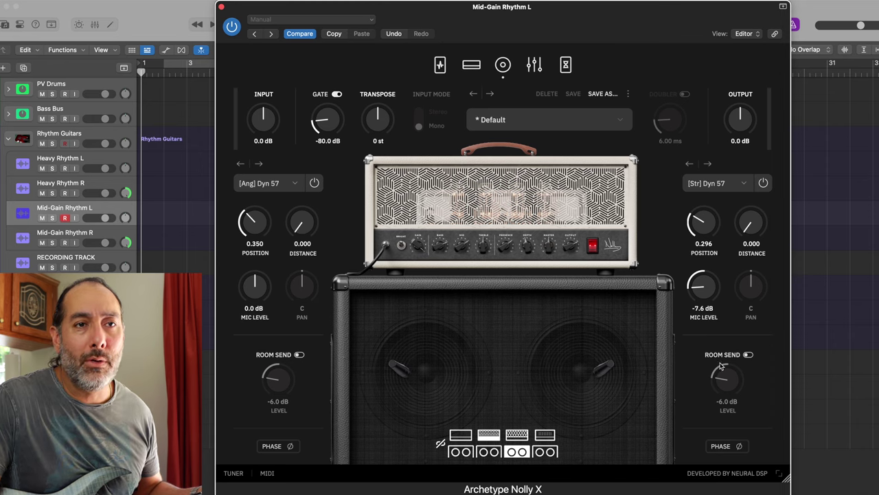
left_click(748, 355)
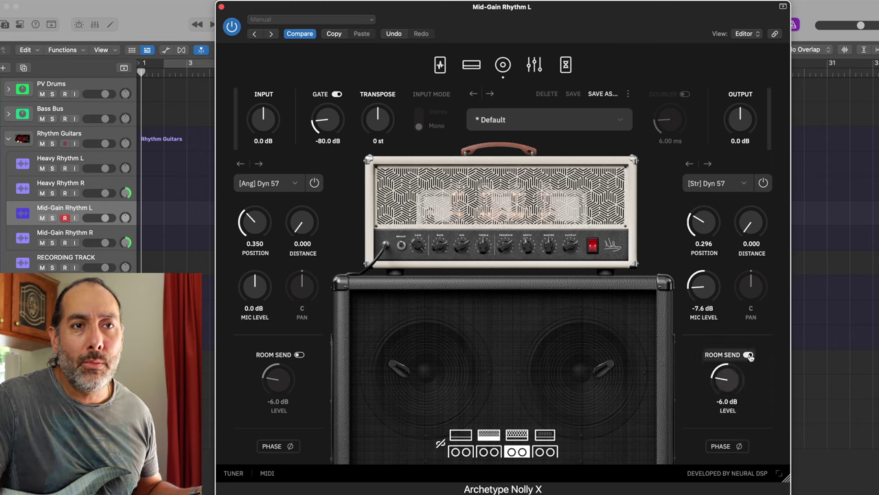
left_click_drag(725, 377, 733, 435)
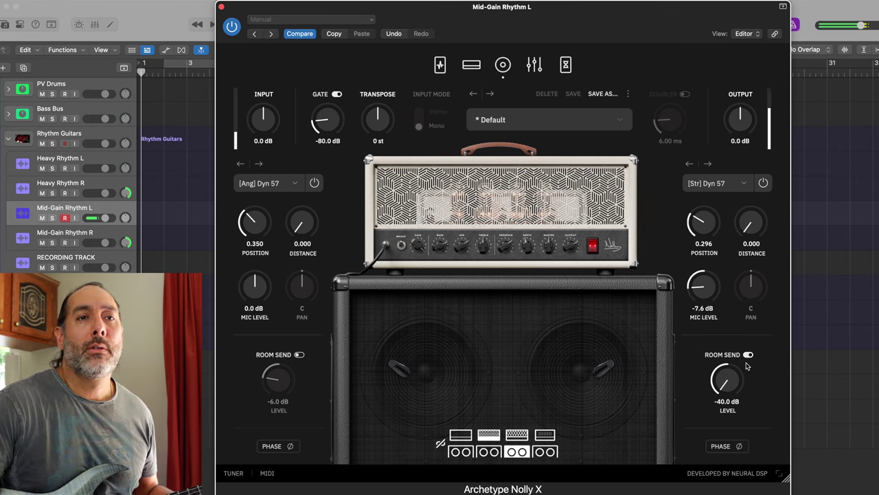
scroll(736, 370, "up", 5)
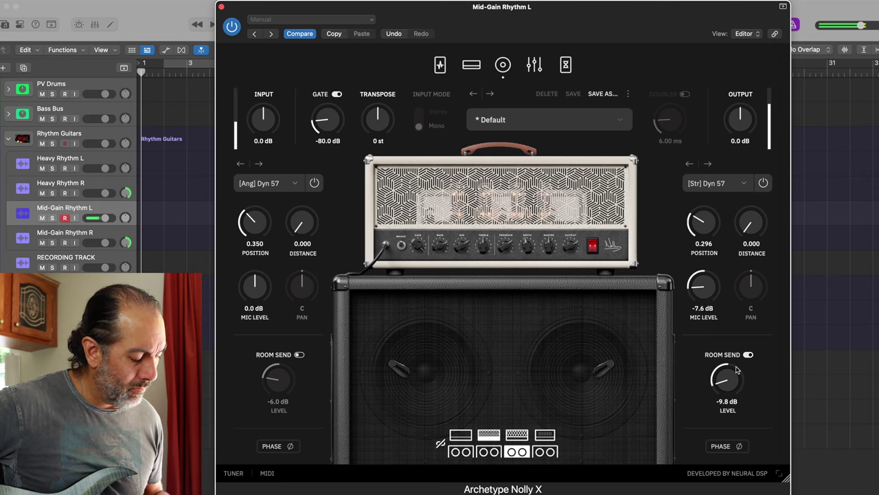
- Reload Archetype Nolly X as Mono->Stereo on Mid-Gain Rhythm L and turn on its doubler
left_click(479, 77)
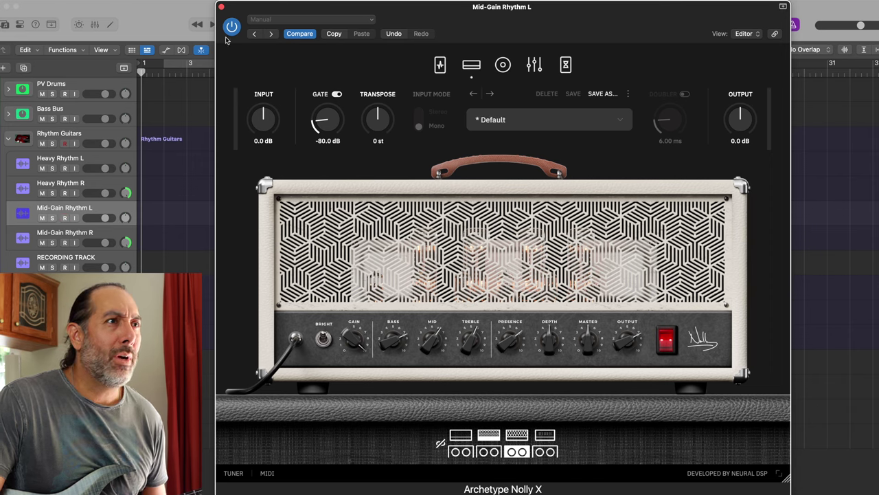
left_click(221, 7)
left_click(20, 25)
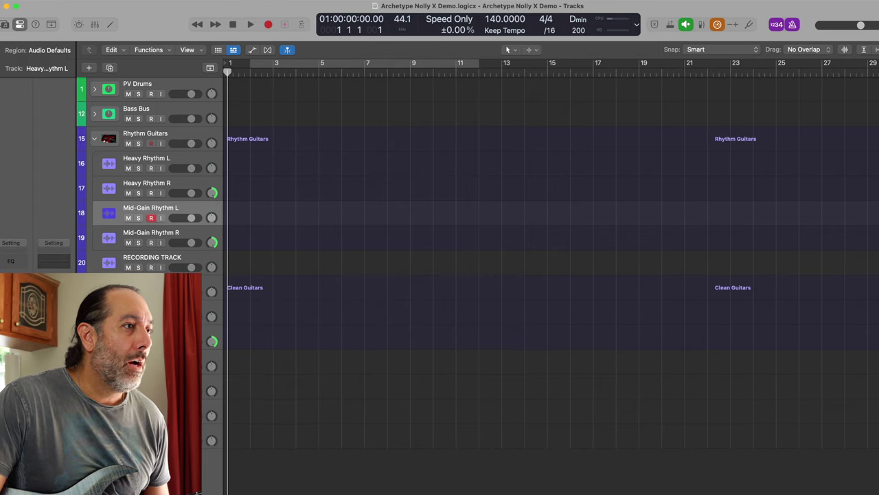
left_click(74, 187)
mouse_move(74, 188)
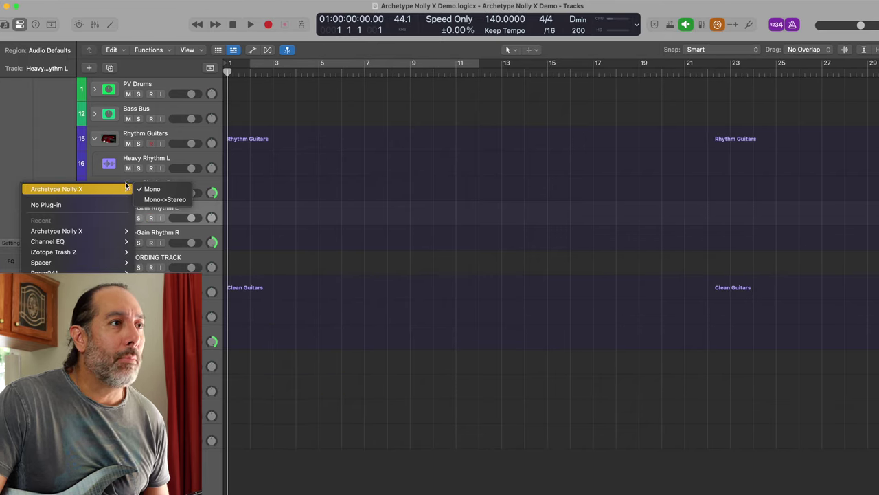
left_click(167, 199)
left_click(198, 209)
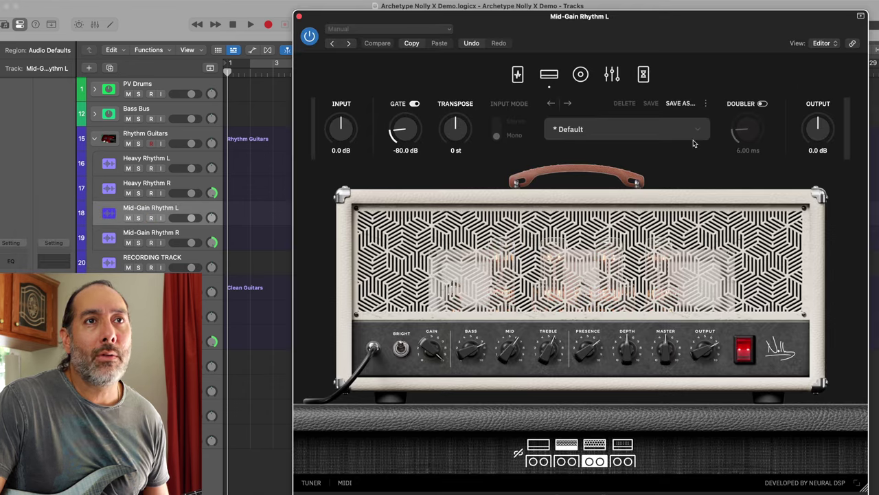
left_click(743, 104)
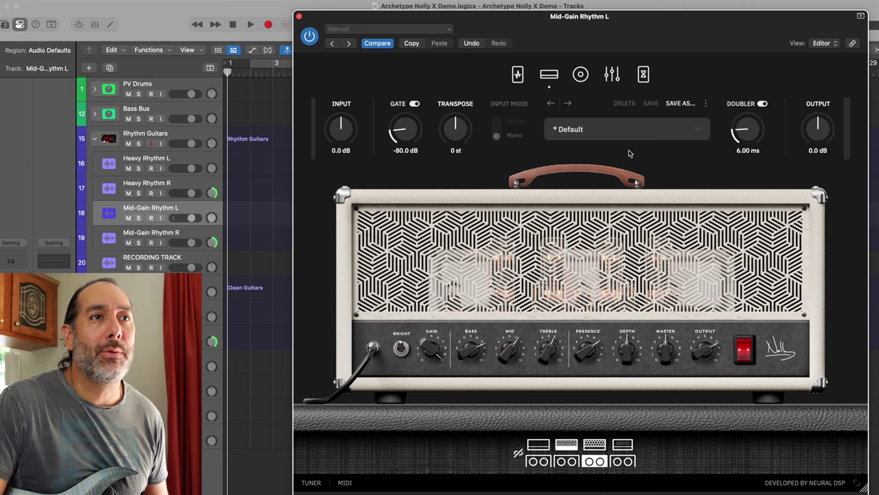
- Save the current settings as a new preset named "MId Gain Rhythm" and close the plug-in window
left_click(683, 103)
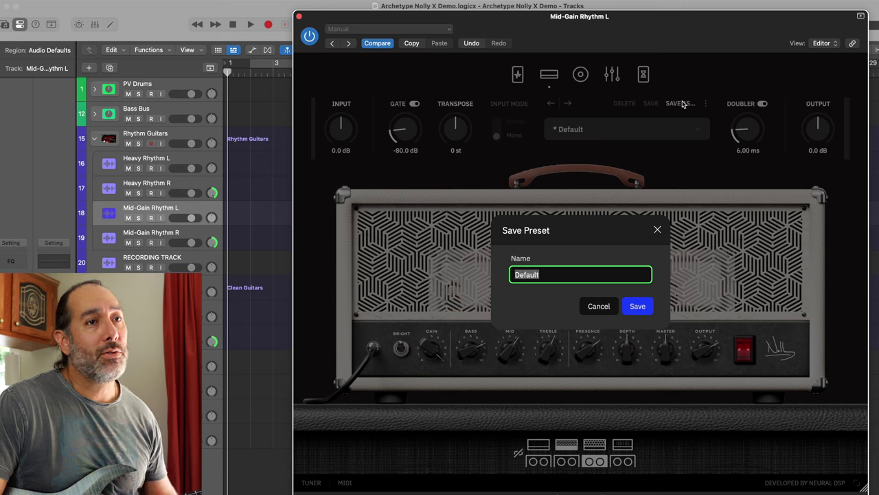
type("G")
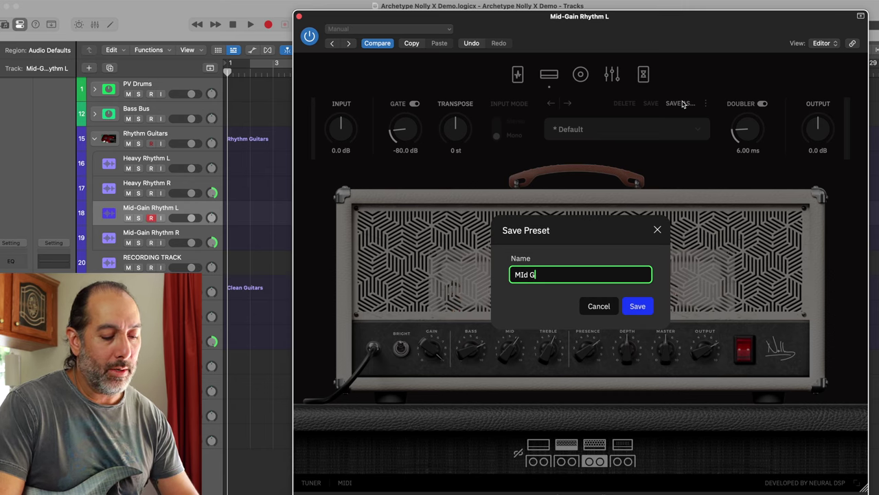
type("ain Rhymt")
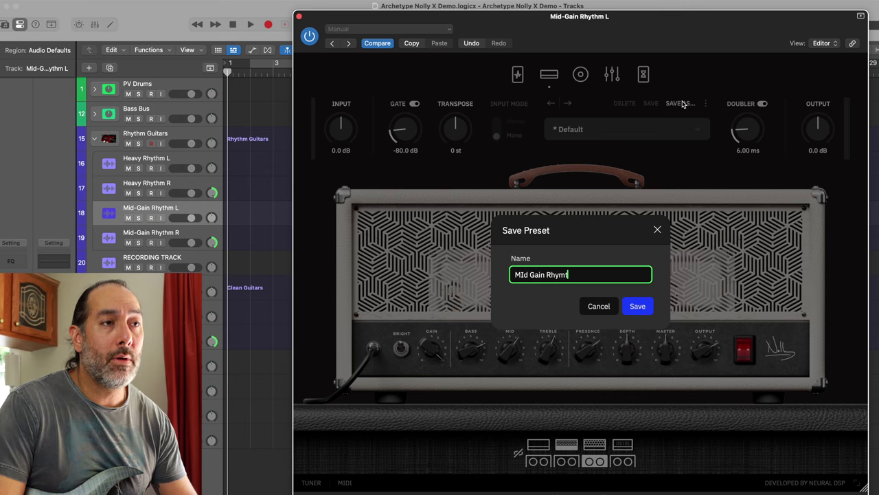
key("BackSpace")
key("BackSpace")
type("thm")
key("Return")
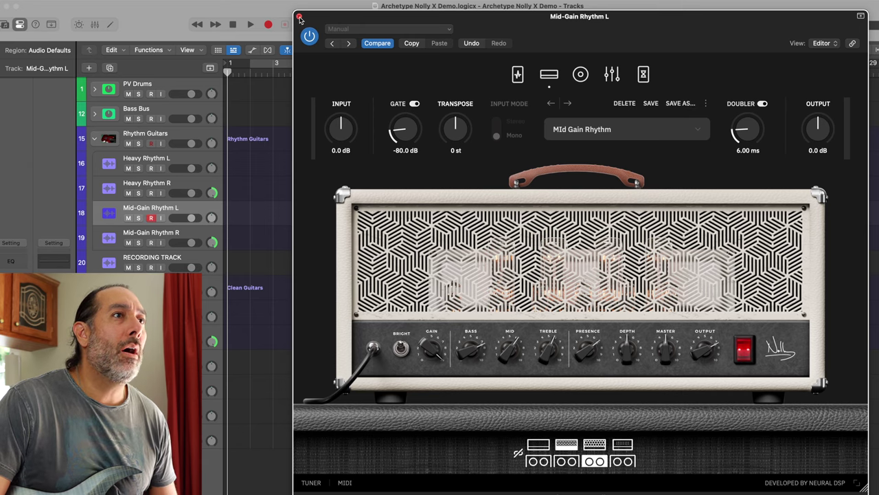
left_click(300, 18)
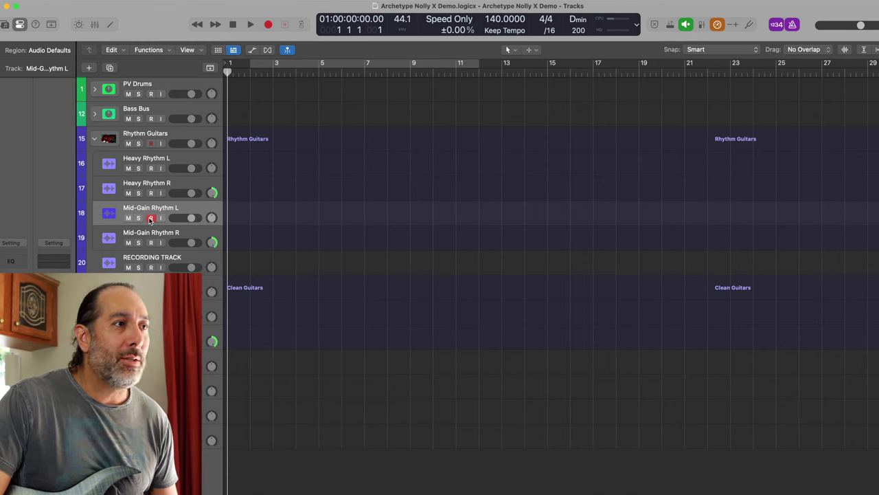
- Open the Archetype Nolly X window of the Clean L track, and reposition and enlarge it
left_click(137, 313)
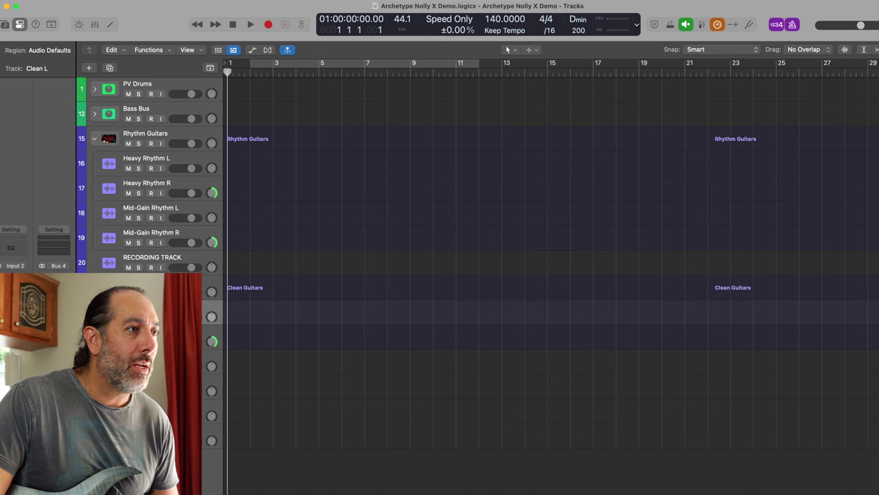
key("v")
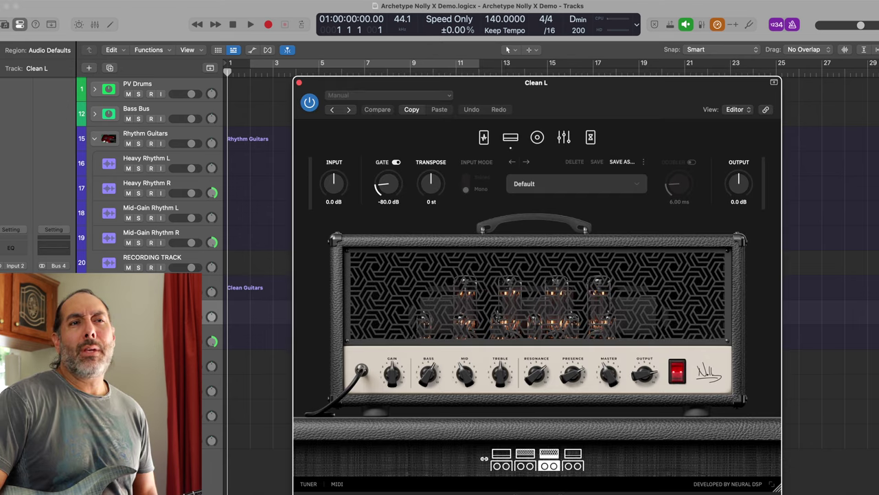
left_click_drag(514, 82, 464, 4)
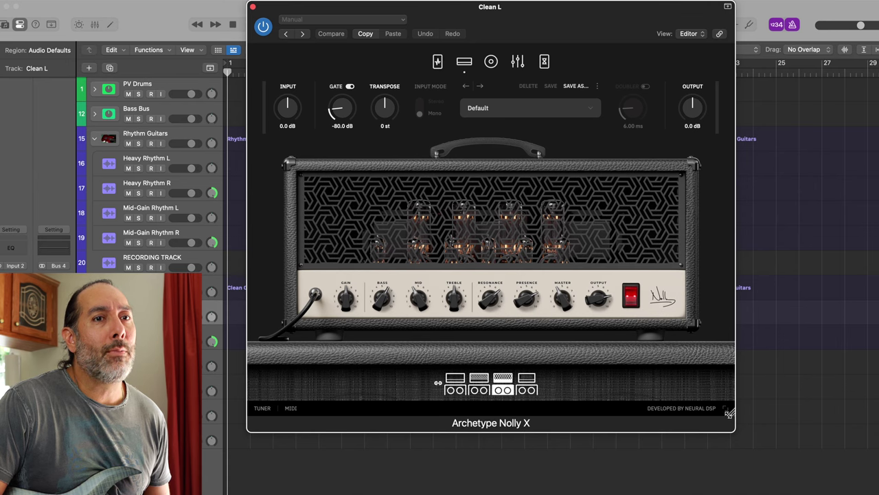
left_click_drag(730, 414, 772, 475)
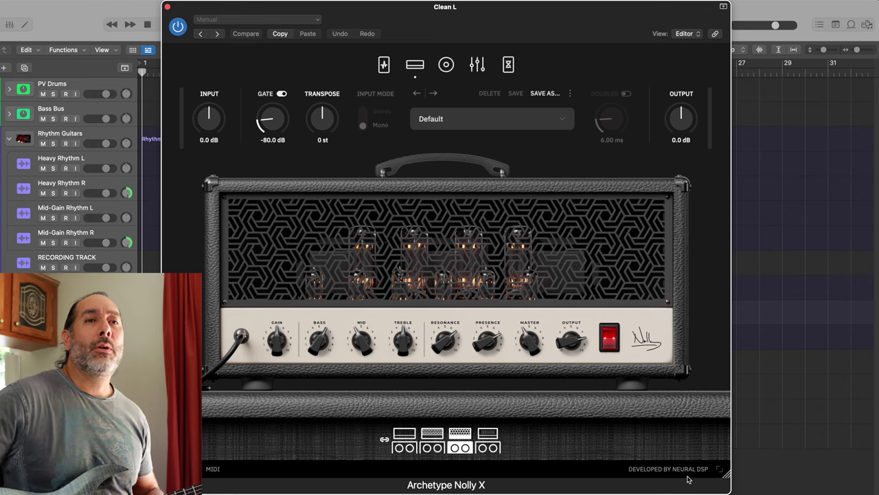
left_click_drag(409, 26, 399, 22)
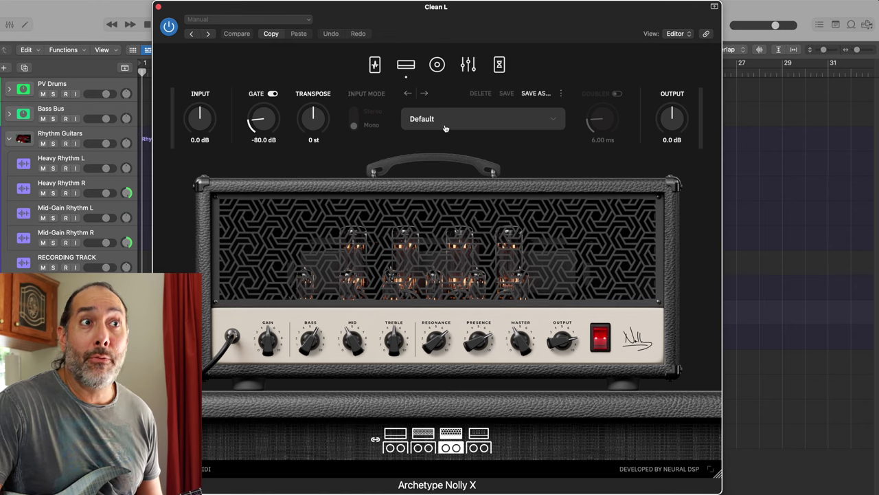
- Choose the first, reptile-skin amp head for the clean tone and turn on the Compressor pedal
left_click(398, 434)
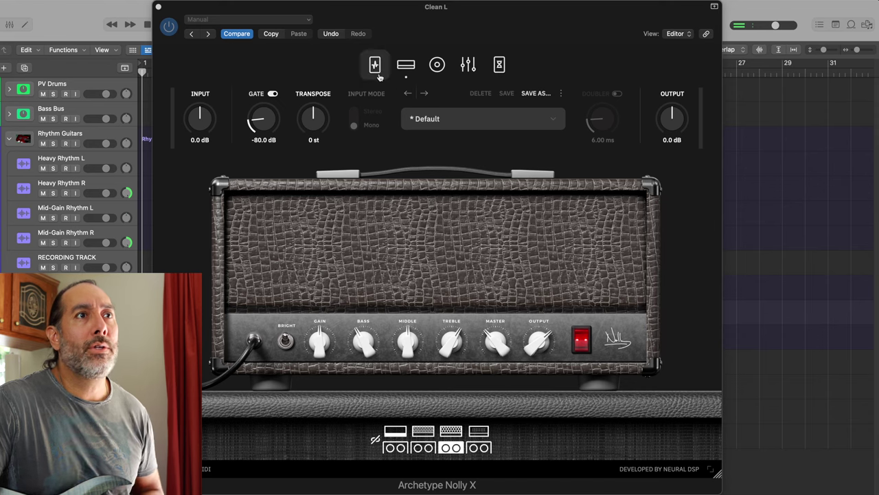
left_click(474, 74)
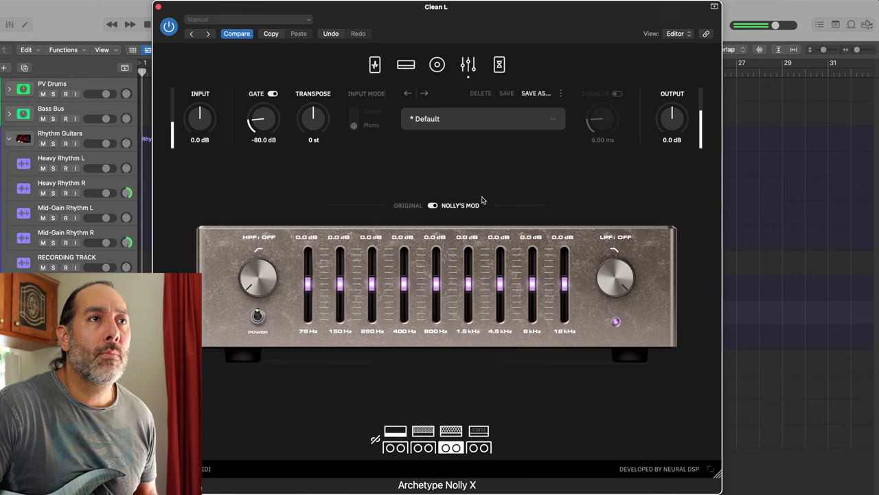
left_click(374, 64)
left_click(232, 357)
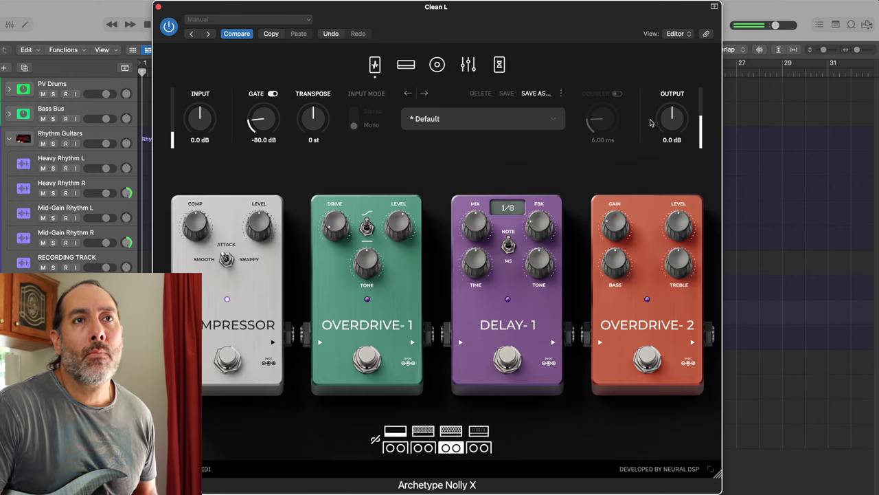
- Set the plug-in's output to -0.8 dB and its input to +0.3 dB
left_click_drag(677, 123, 676, 128)
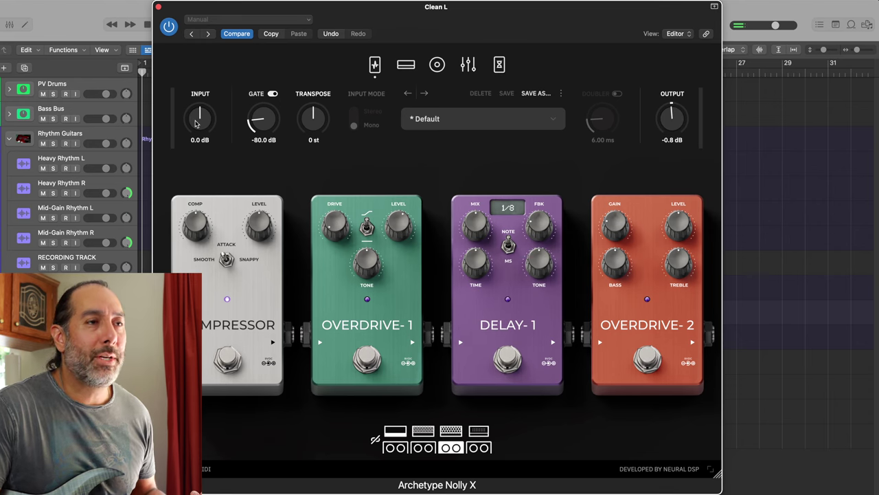
left_click_drag(196, 122, 200, 124)
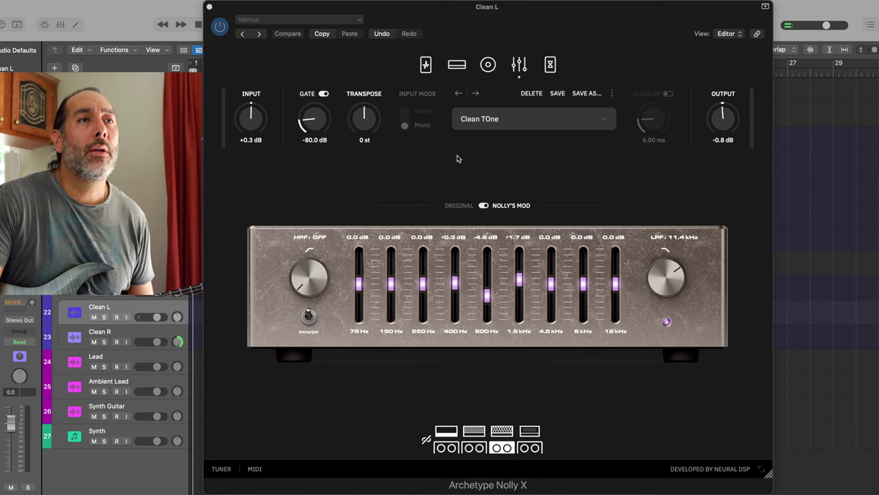
- Review the clean tone's amp, pedals, EQ, delay and reverb, and set the EQ's low-pass filter to 11.3 kHz
left_click(457, 65)
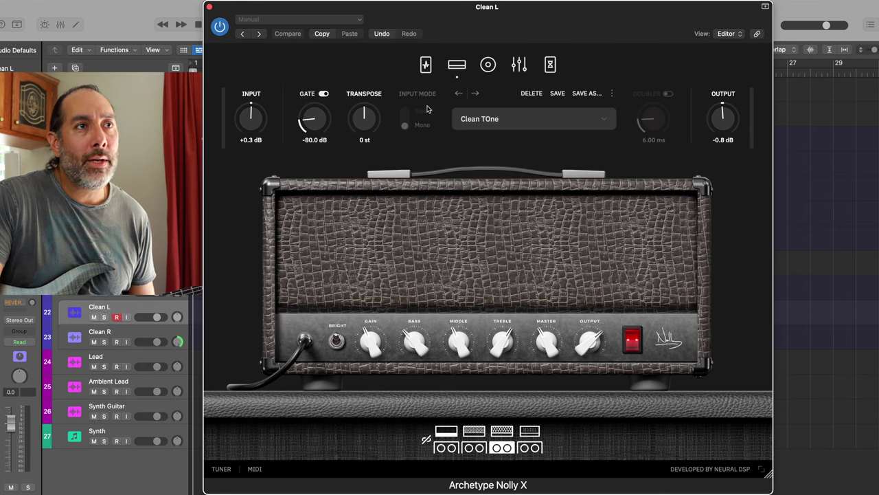
left_click(426, 66)
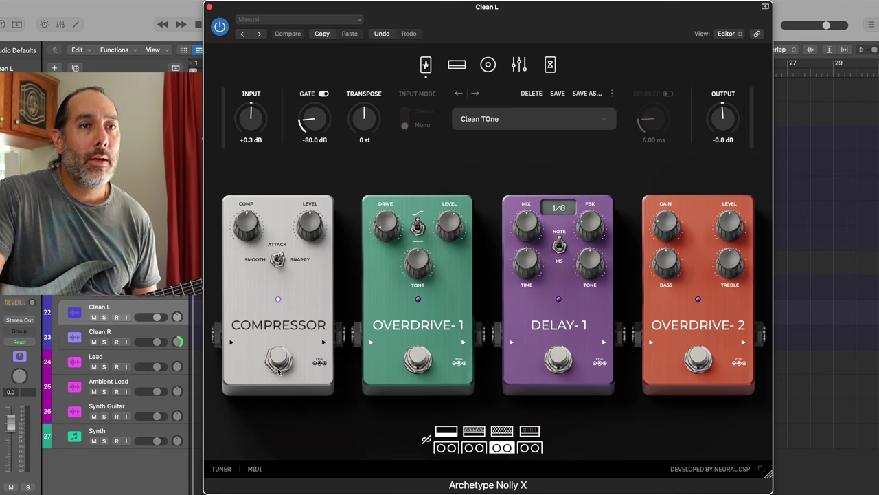
left_click(520, 64)
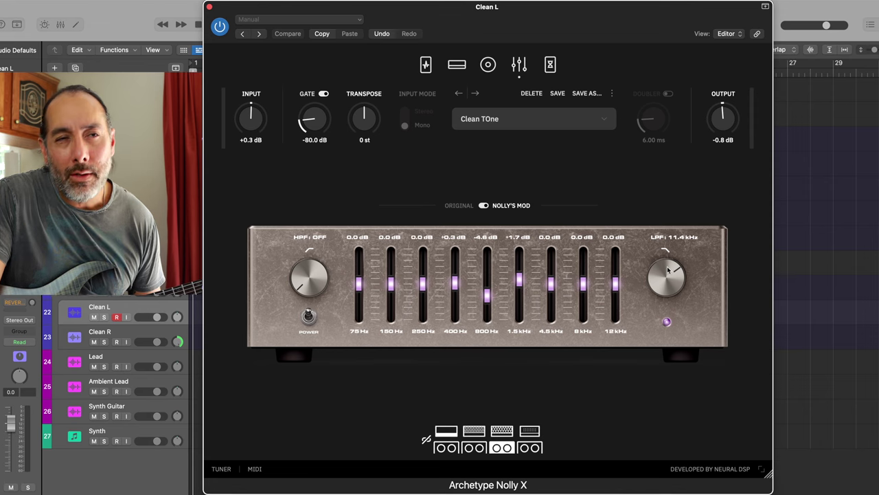
scroll(667, 271, "down", 1)
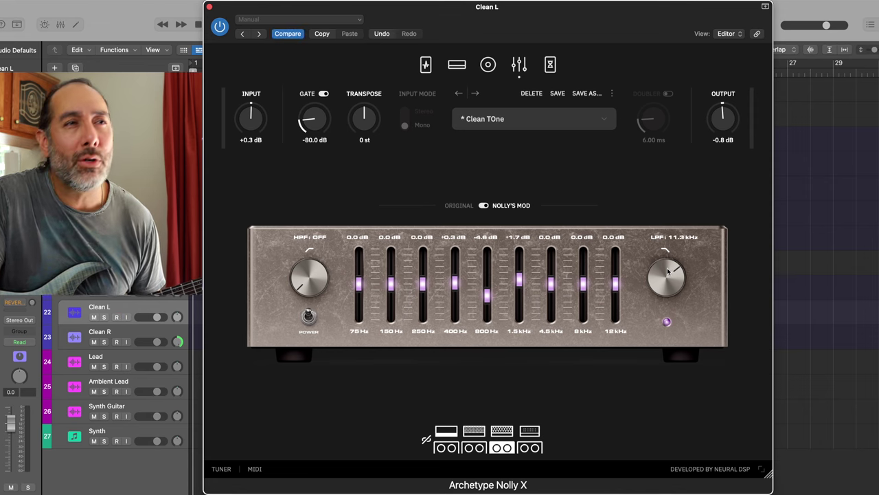
left_click(553, 65)
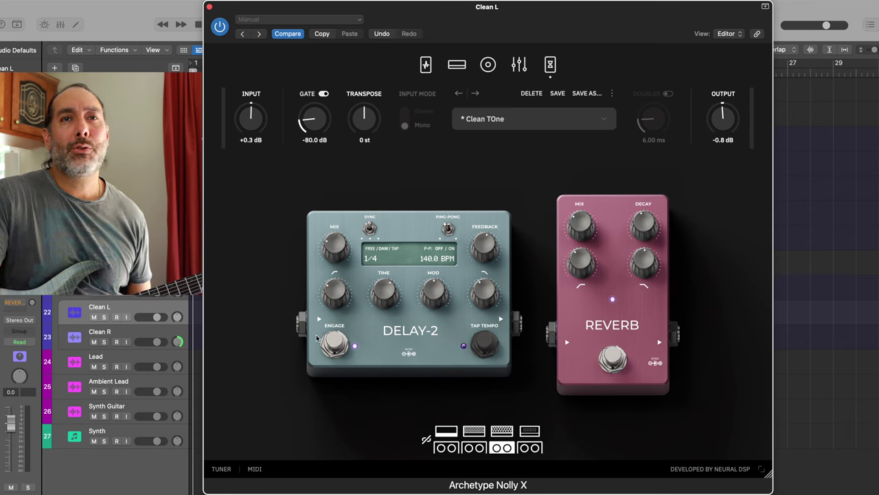
left_click_drag(392, 8, 398, 8)
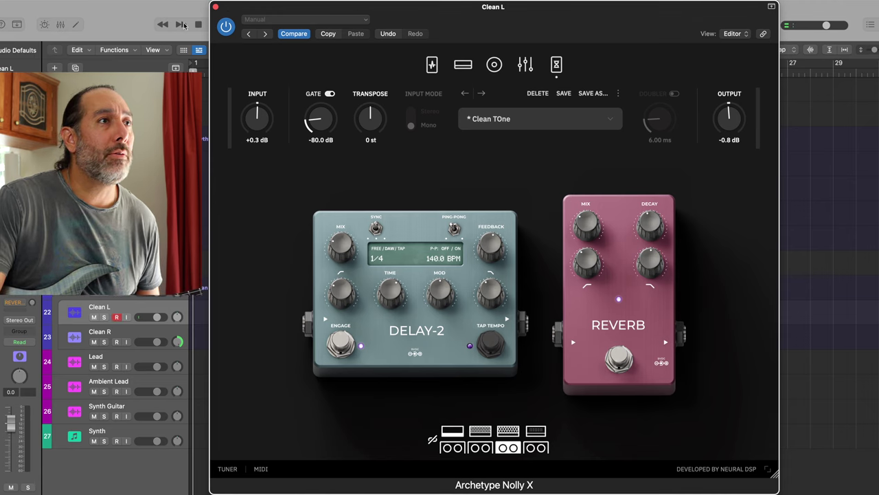
- Close the Clean L plug-in window and select the Lead track
left_click(216, 7)
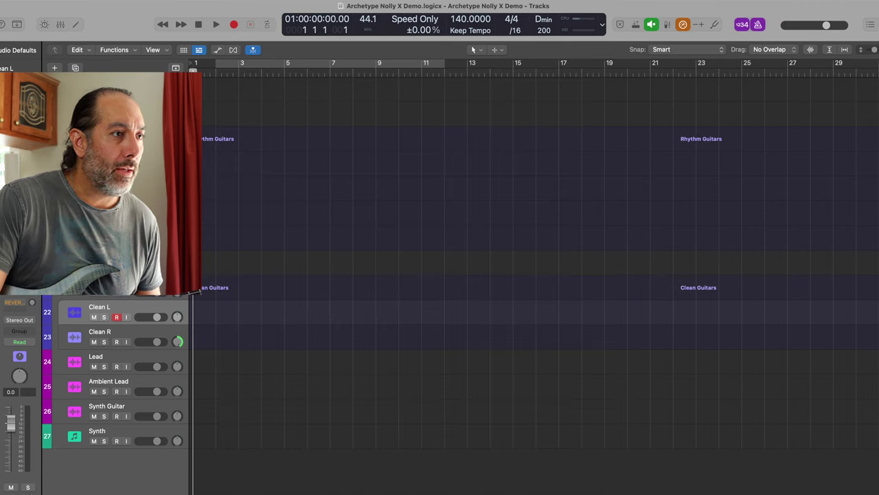
left_click(132, 358)
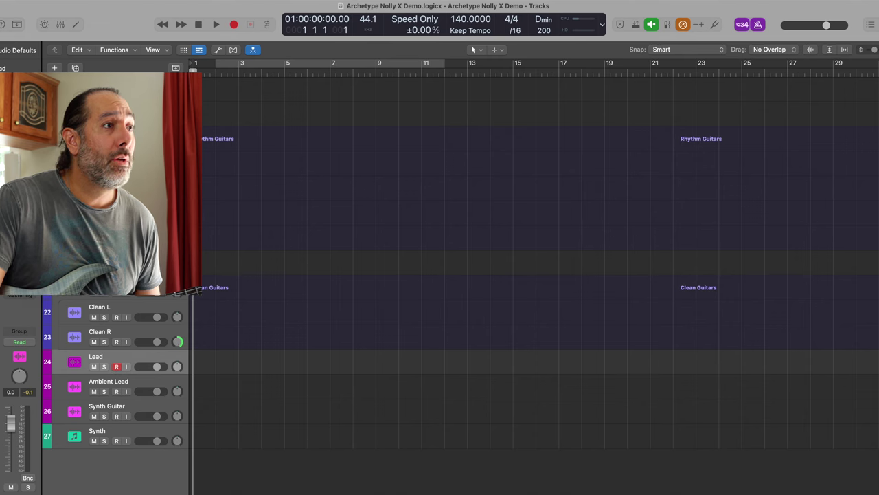
- Show the Lead track's plug-in window, turn on the Doubler and set it to 5.10 ms
key("v")
left_click(685, 94)
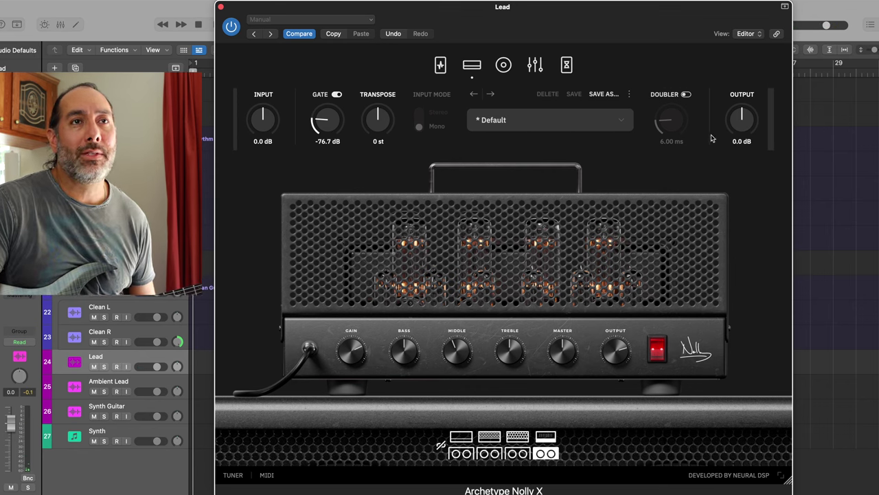
left_click(677, 96)
left_click_drag(679, 118, 678, 132)
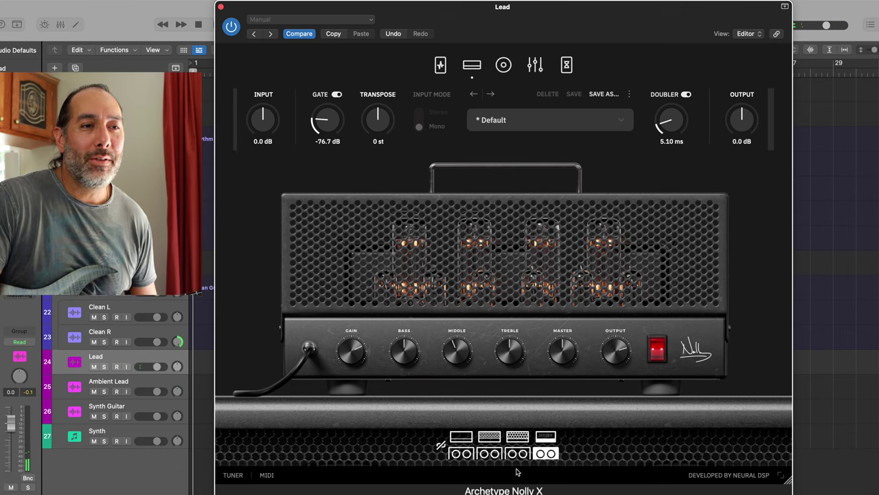
- Review the lead tone's pedals, amp, cabinet mics, EQ, delay and reverb, and switch the Doubler off
left_click(428, 71)
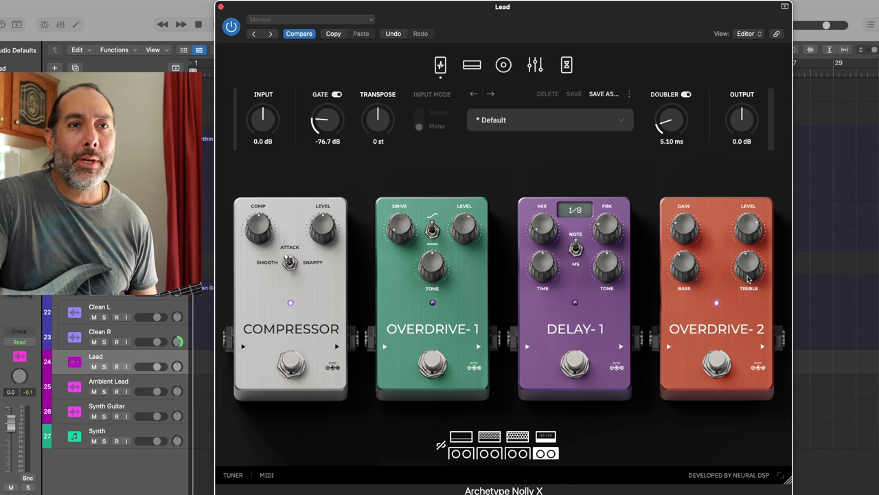
left_click(474, 68)
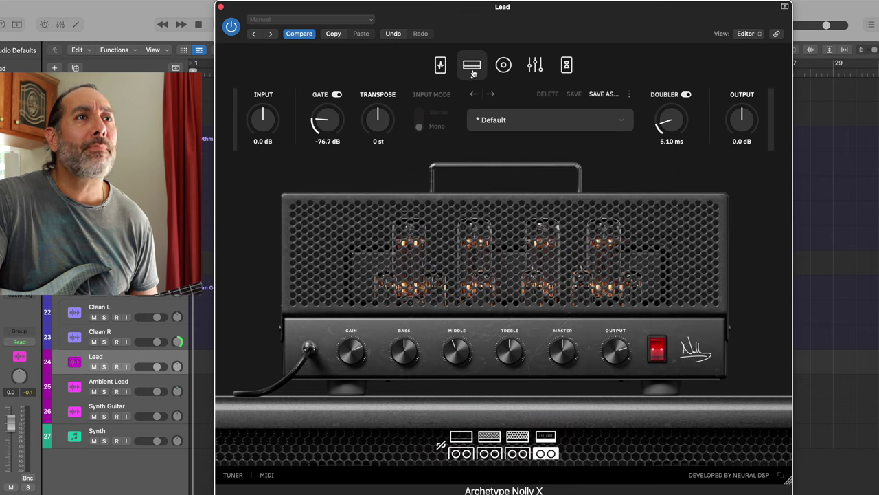
left_click(503, 68)
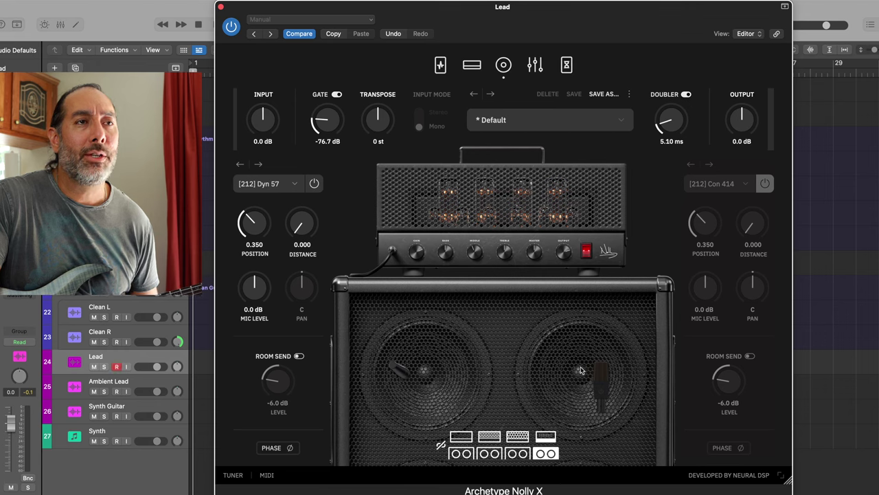
left_click(533, 66)
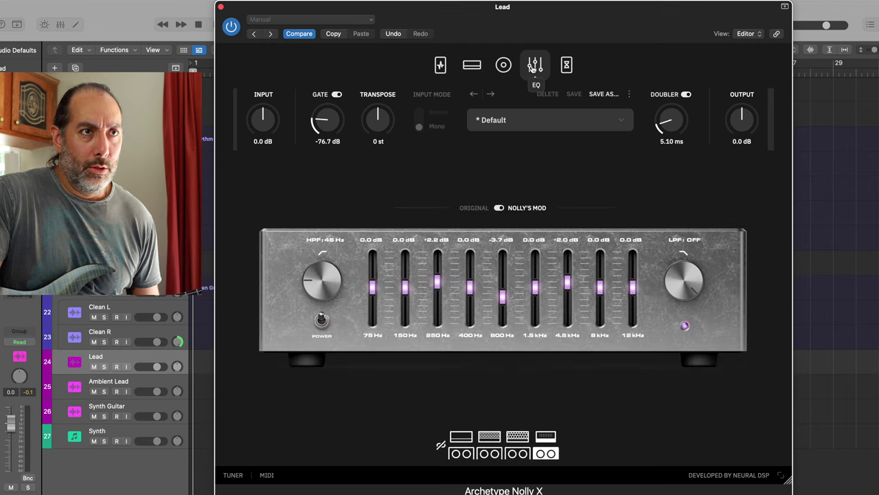
left_click(566, 65)
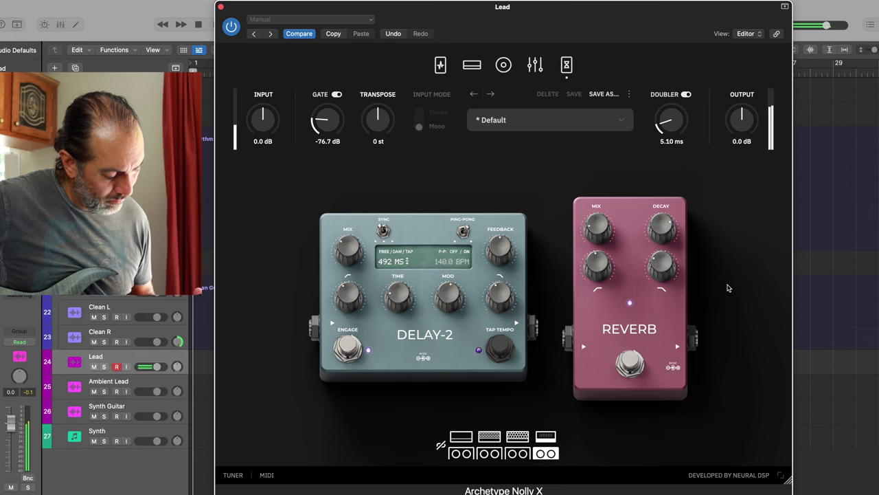
left_click(668, 96)
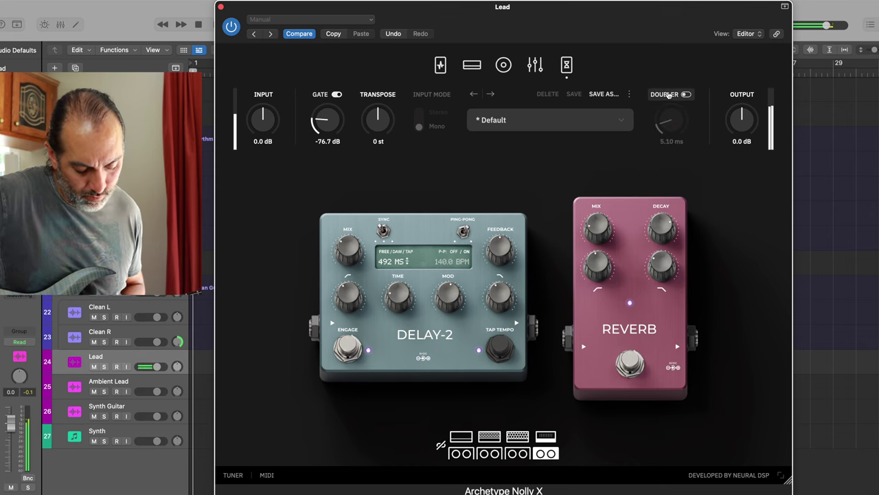